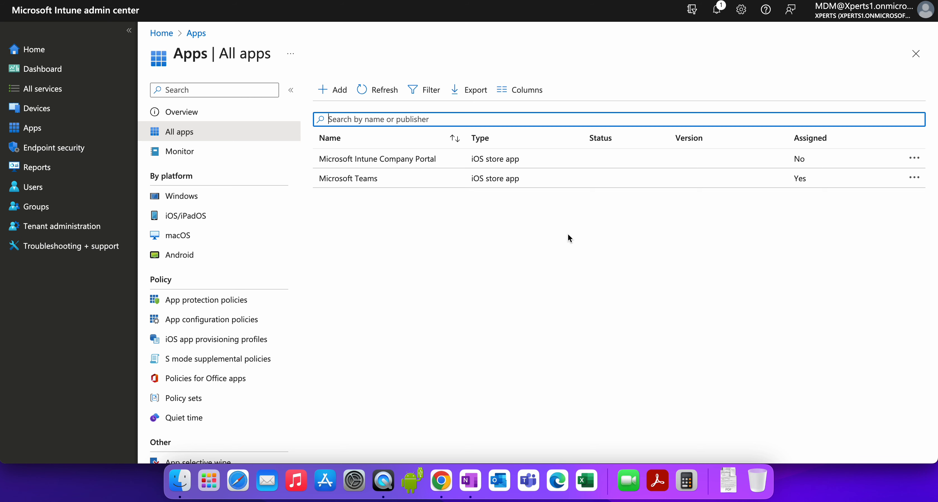
Open the list of iOS/iPadOS apps
{"action": "left_click", "coordinate": [109, 108]}
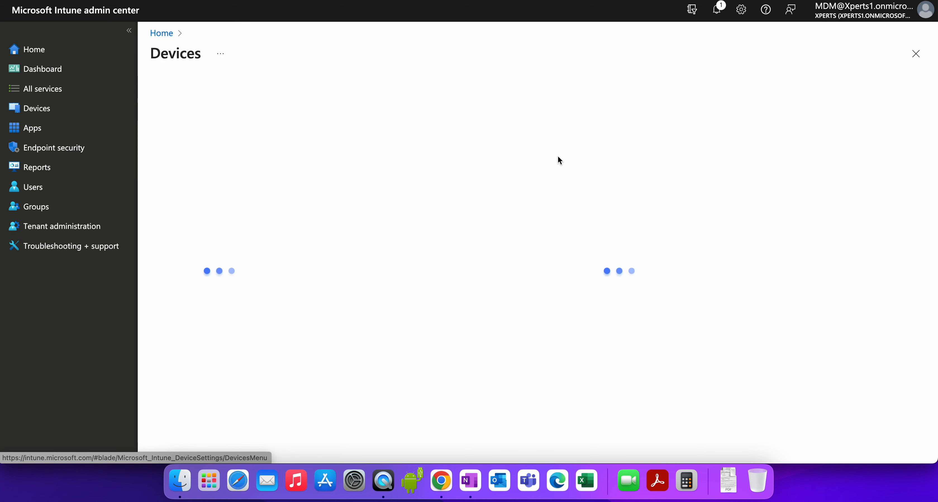
{"action": "left_click", "coordinate": [131, 128]}
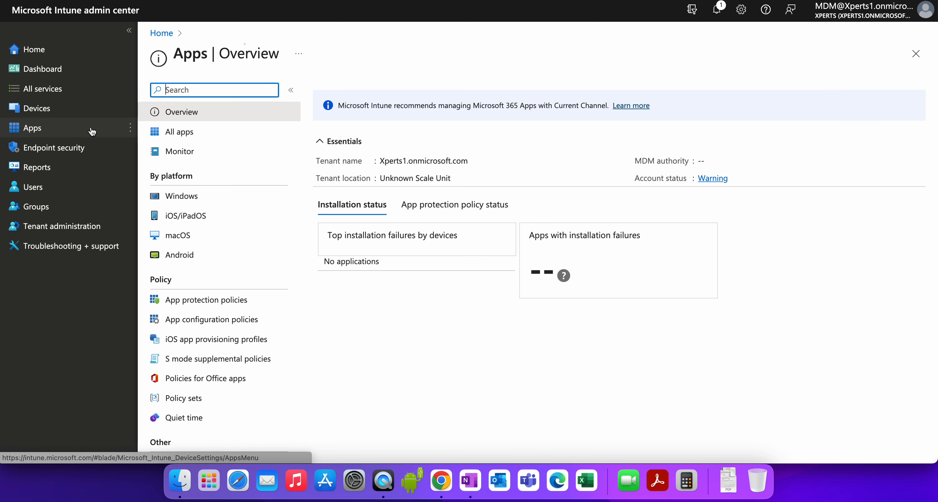
{"action": "left_click", "coordinate": [234, 216]}
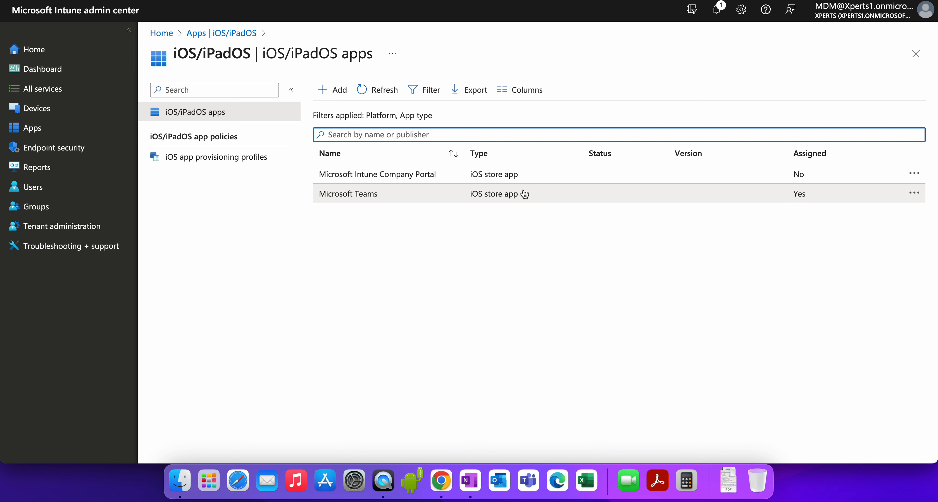
{"action": "left_click", "coordinate": [332, 90]}
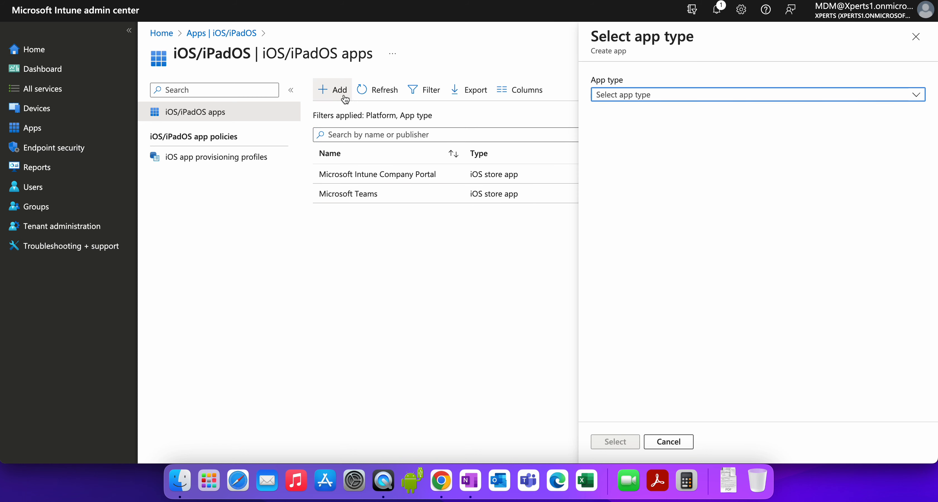
{"action": "left_click", "coordinate": [703, 95]}
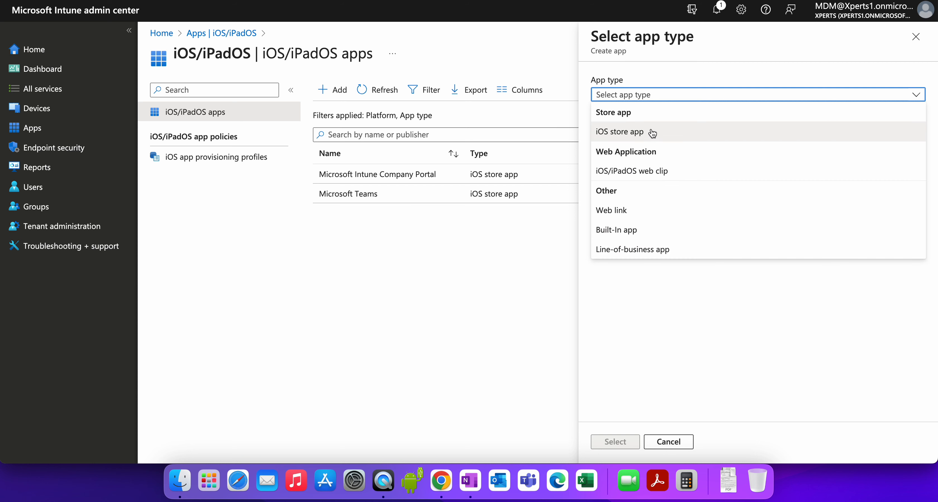
{"action": "left_click", "coordinate": [548, 257]}
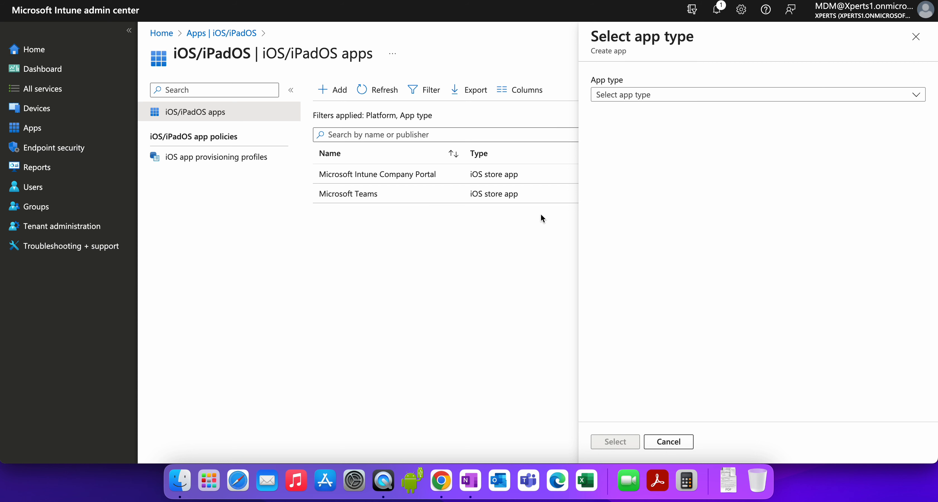
{"action": "left_click", "coordinate": [668, 442]}
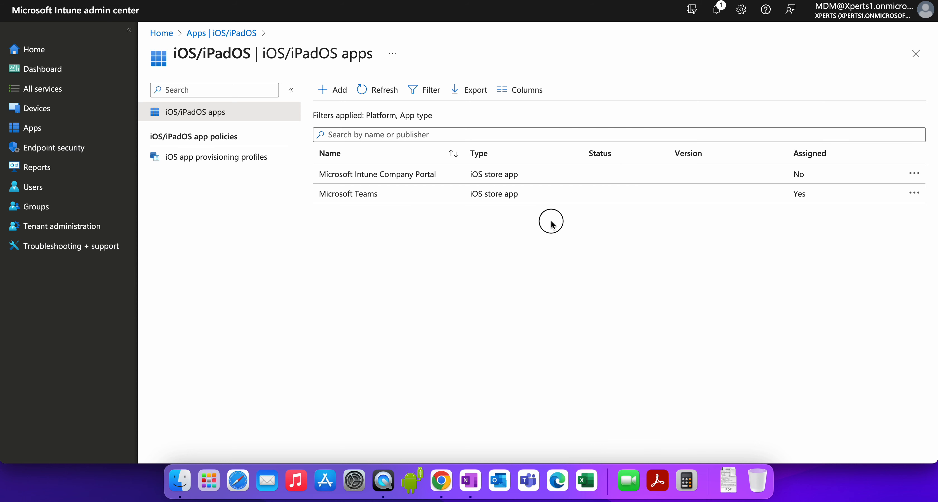
Open the Microsoft Teams app's properties and examine its Required, Available for enrolled devices and Uninstall assignments
{"action": "left_click", "coordinate": [562, 192]}
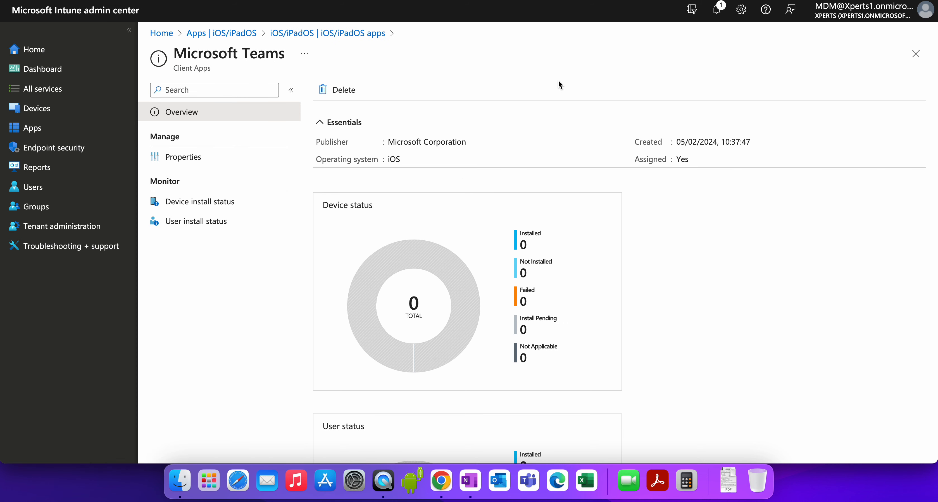
{"action": "left_click", "coordinate": [241, 164]}
{"action": "scroll", "coordinate": [652, 251], "scroll_direction": "down", "scroll_amount": 5}
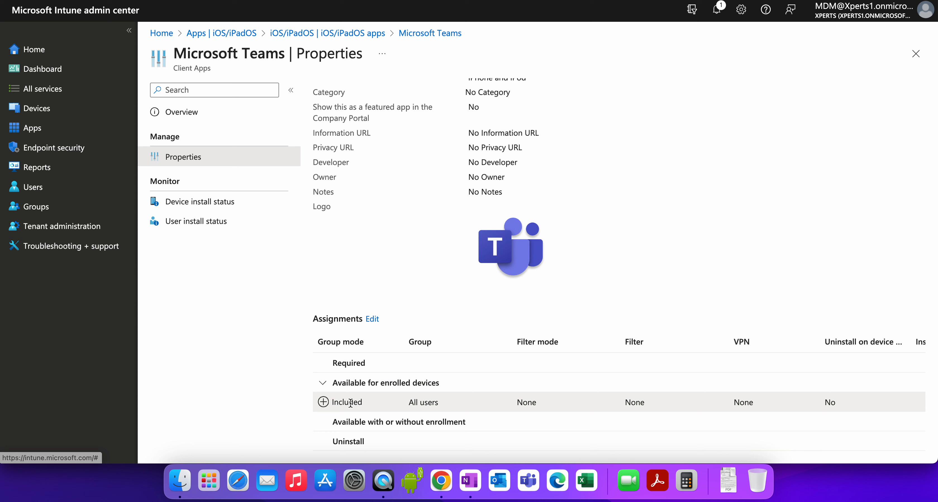
{"action": "left_click_drag", "start_coordinate": [338, 402], "coordinate": [450, 400]}
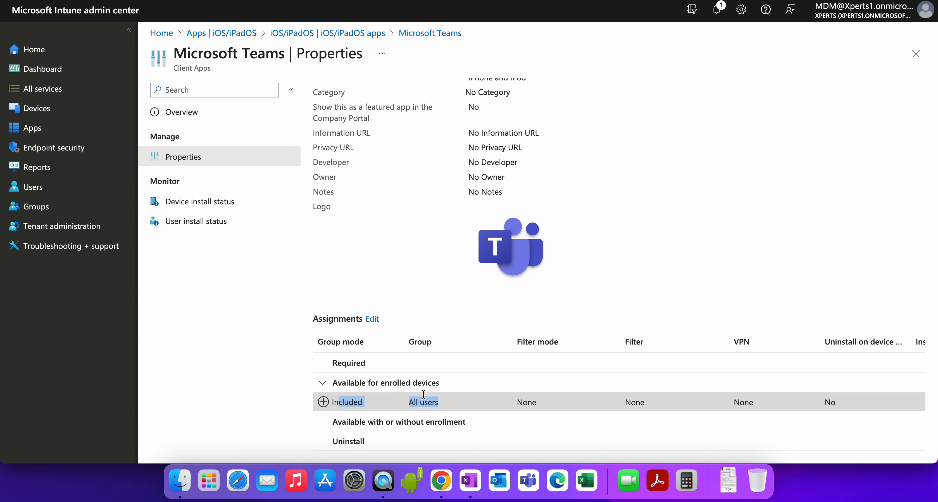
{"action": "left_click_drag", "start_coordinate": [380, 384], "coordinate": [384, 402]}
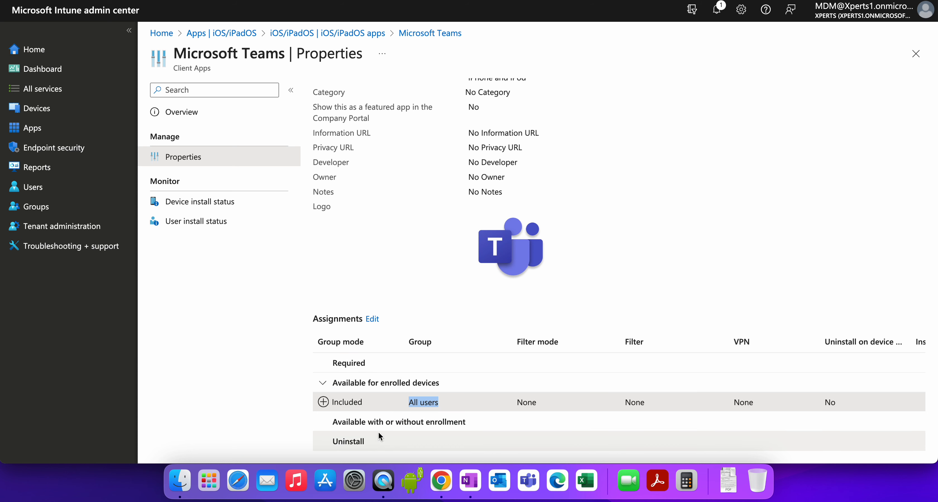
{"action": "left_click_drag", "start_coordinate": [367, 370], "coordinate": [325, 361]}
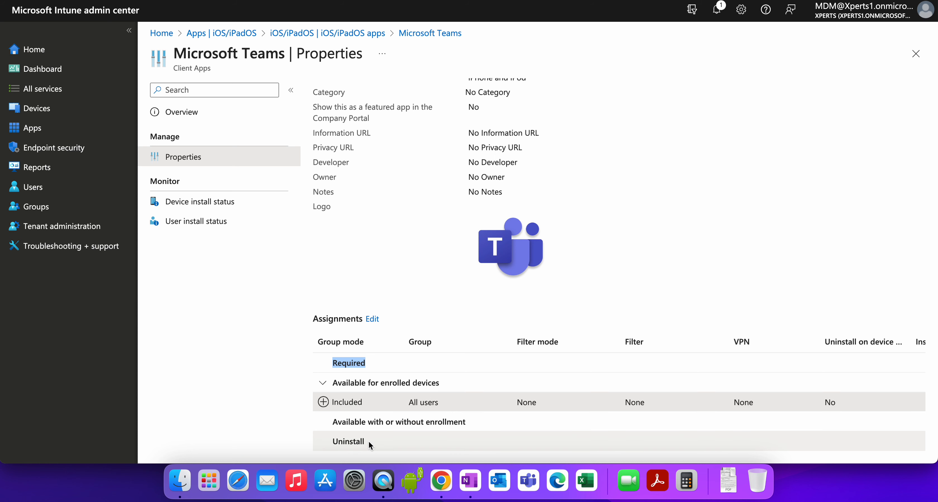
{"action": "left_click", "coordinate": [484, 312]}
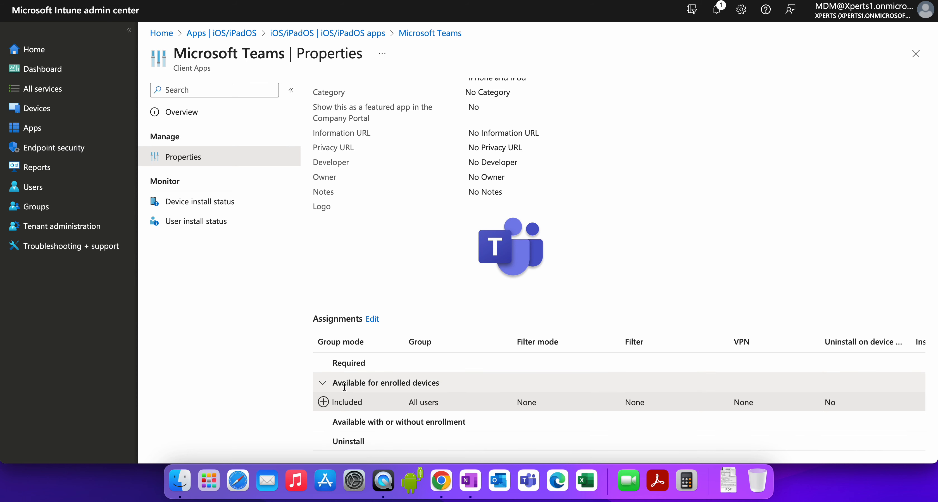
{"action": "left_click_drag", "start_coordinate": [342, 384], "coordinate": [440, 385]}
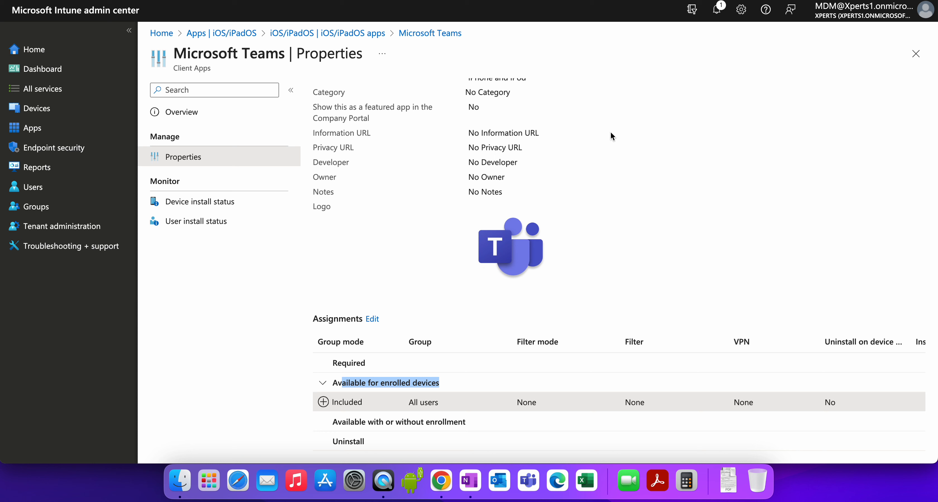
{"action": "left_click", "coordinate": [634, 173]}
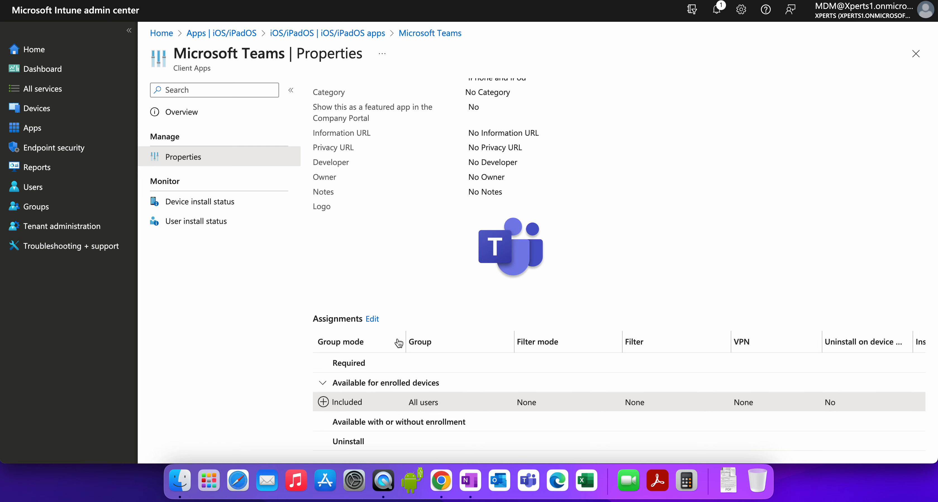
Edit the Microsoft Teams assignments and add all devices under Uninstall
{"action": "left_click", "coordinate": [372, 319]}
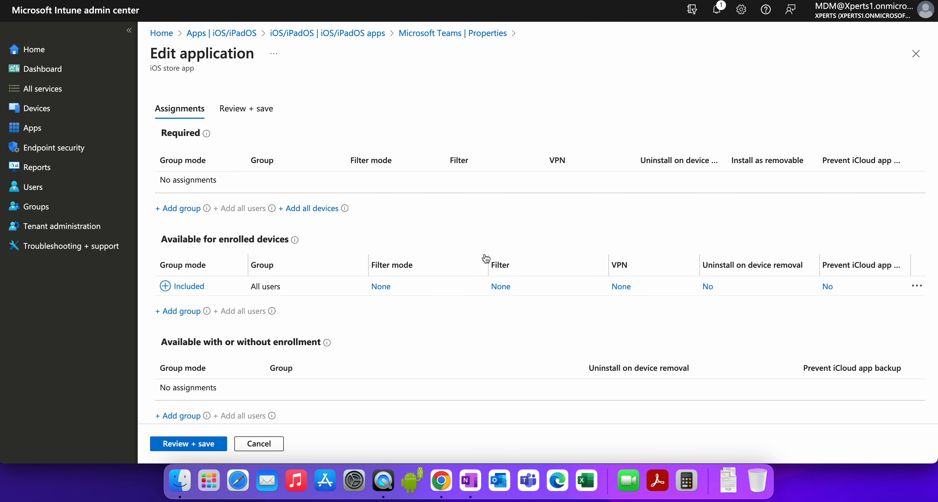
{"action": "scroll", "coordinate": [486, 258], "scroll_direction": "down", "scroll_amount": 3}
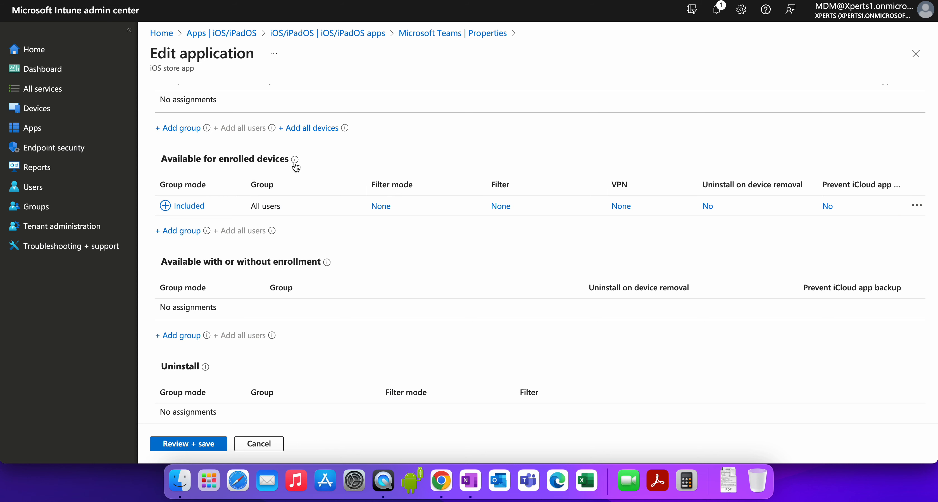
{"action": "mouse_move", "coordinate": [295, 161]}
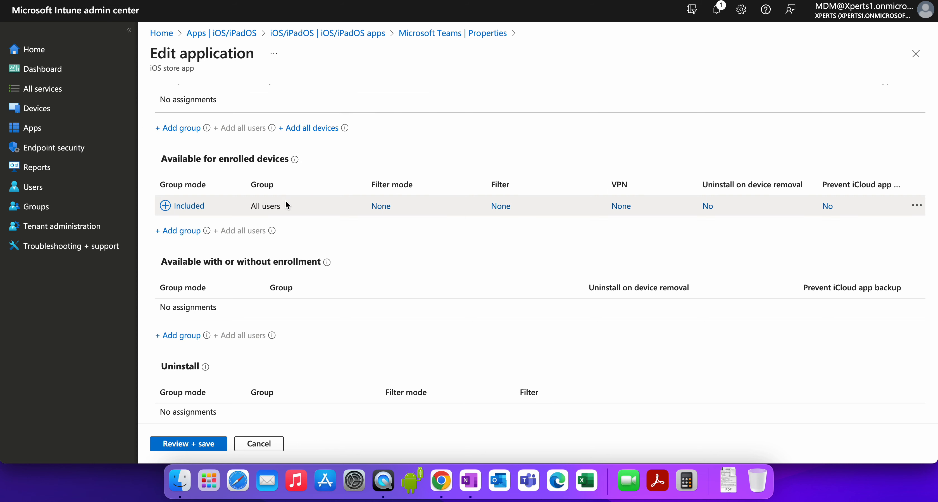
{"action": "left_click_drag", "start_coordinate": [284, 205], "coordinate": [250, 205]}
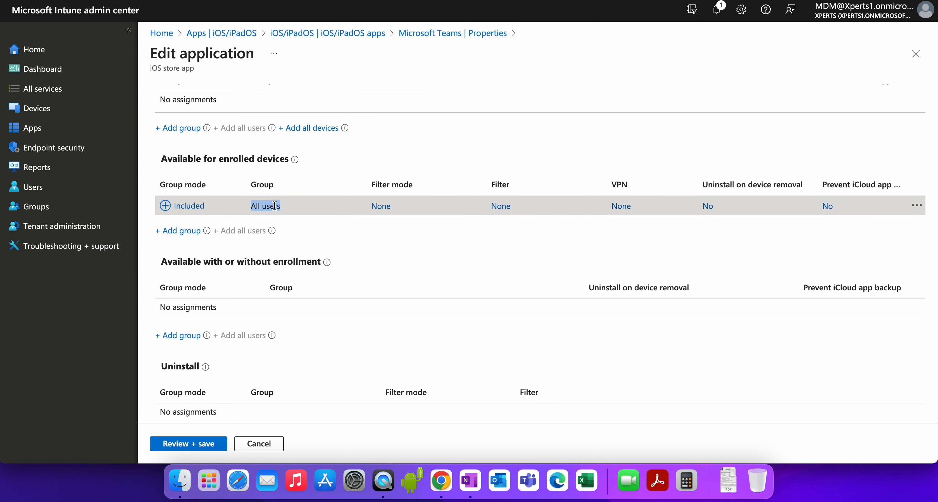
{"action": "scroll", "coordinate": [327, 294], "scroll_direction": "down", "scroll_amount": 2}
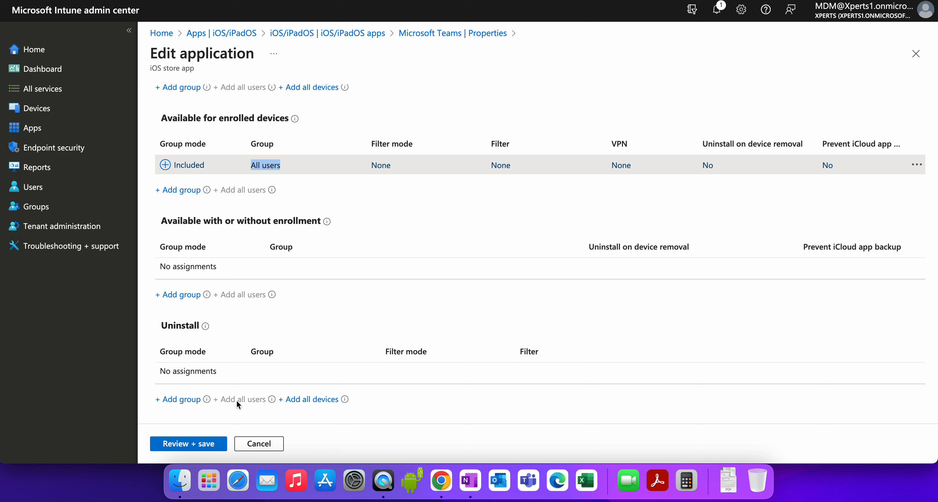
{"action": "left_click_drag", "start_coordinate": [220, 400], "coordinate": [269, 404]}
{"action": "left_click", "coordinate": [250, 407]}
{"action": "left_click", "coordinate": [313, 401]}
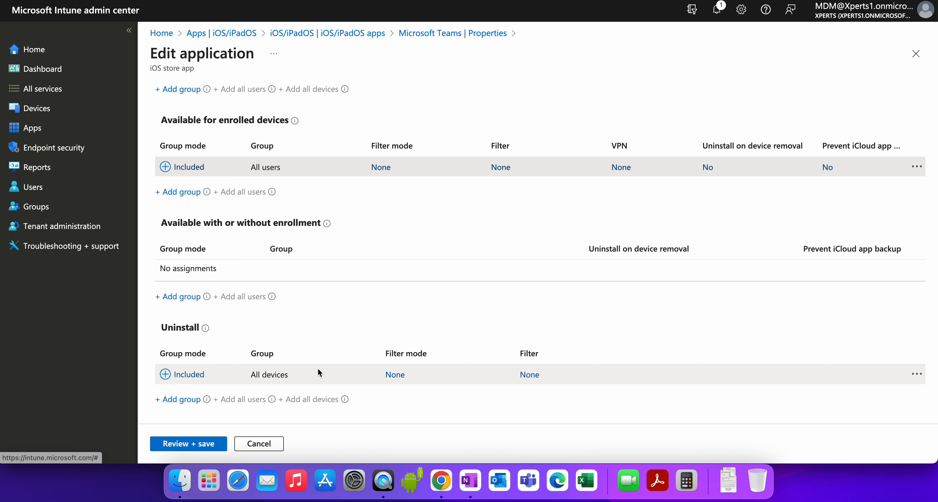
Check the All users and All devices assignments, and save the edited Microsoft Teams assignments
{"action": "left_click", "coordinate": [182, 401]}
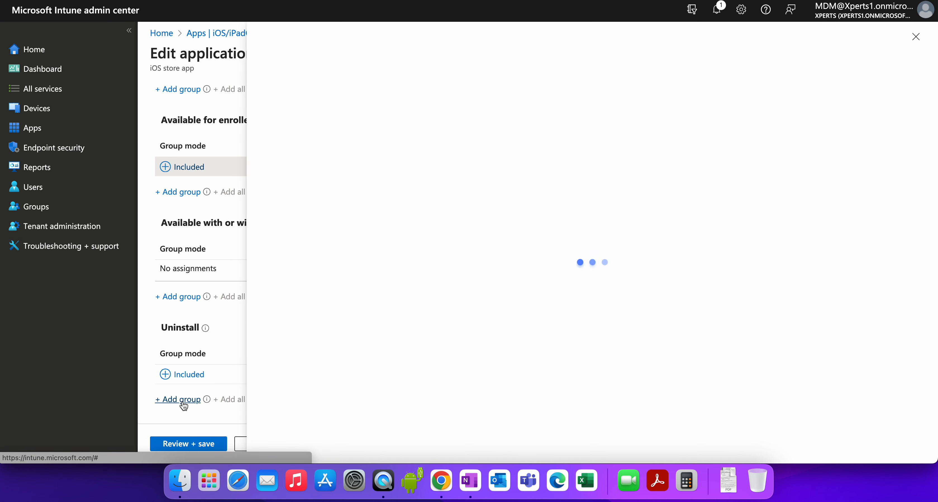
{"action": "left_click", "coordinate": [916, 37]}
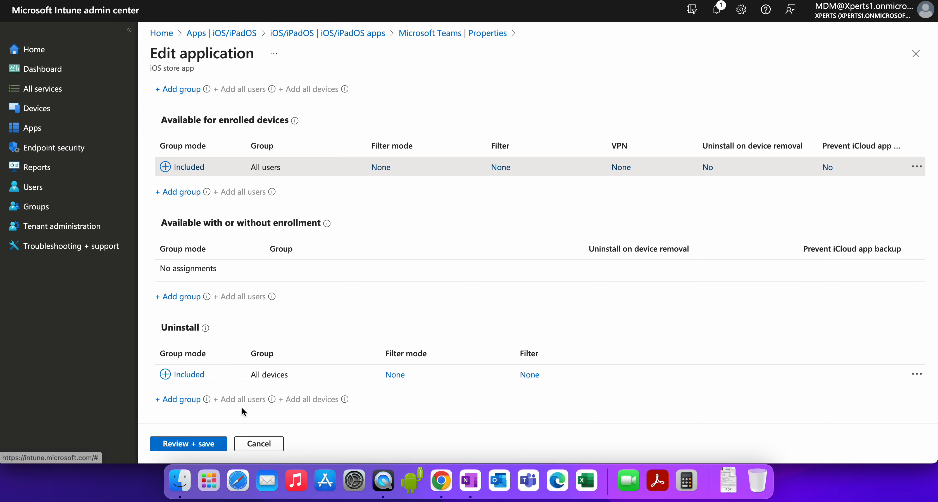
{"action": "left_click_drag", "start_coordinate": [250, 169], "coordinate": [302, 167]}
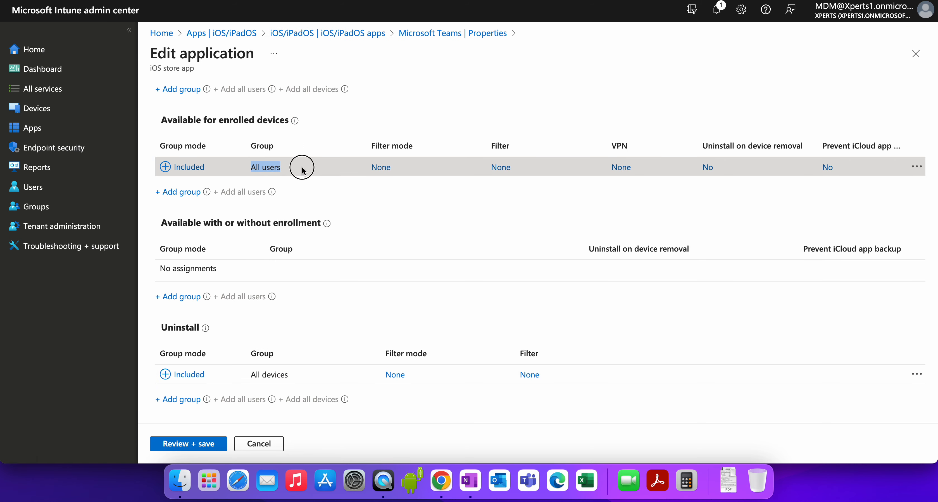
{"action": "left_click_drag", "start_coordinate": [250, 375], "coordinate": [299, 372]}
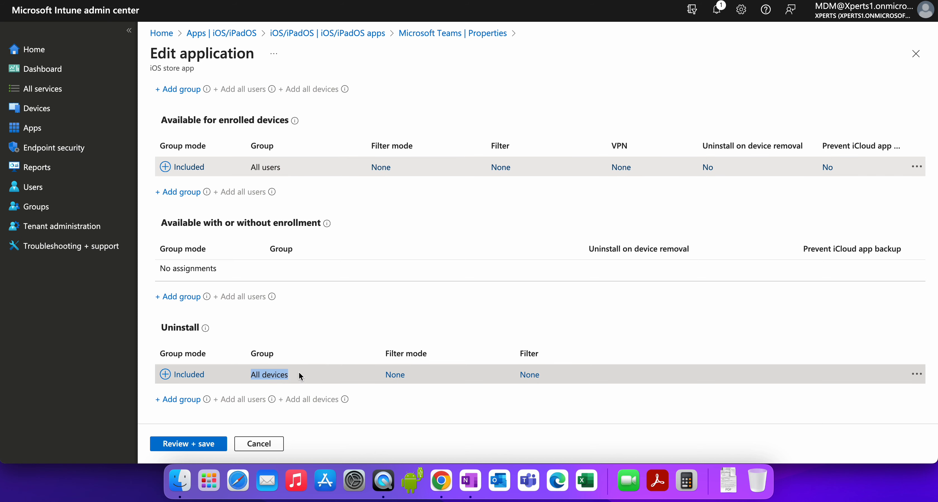
{"action": "left_click", "coordinate": [216, 438]}
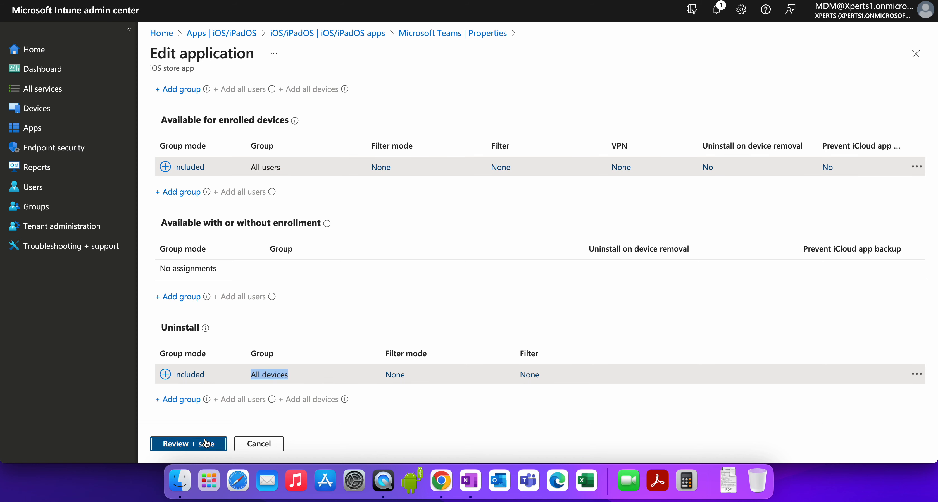
{"action": "left_click", "coordinate": [182, 443]}
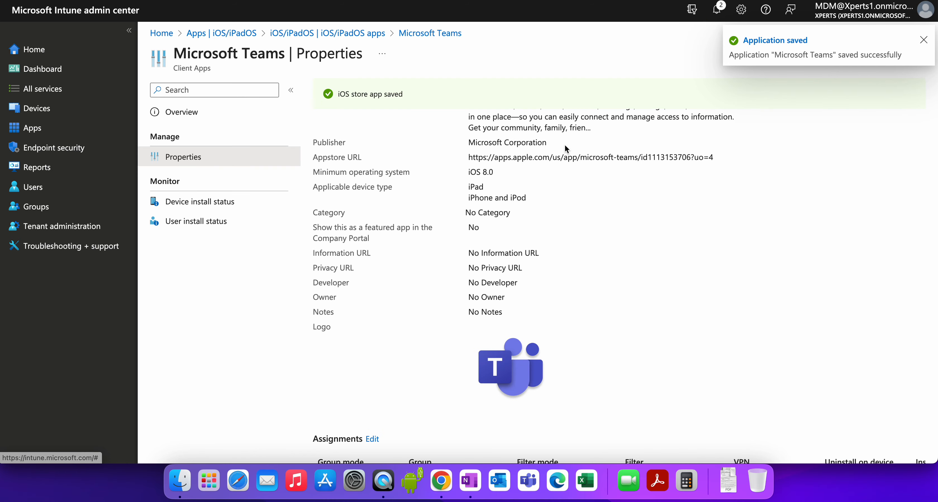
Examine the saved group assignments in the Microsoft Teams properties
{"action": "scroll", "coordinate": [638, 201], "scroll_direction": "down", "scroll_amount": 4}
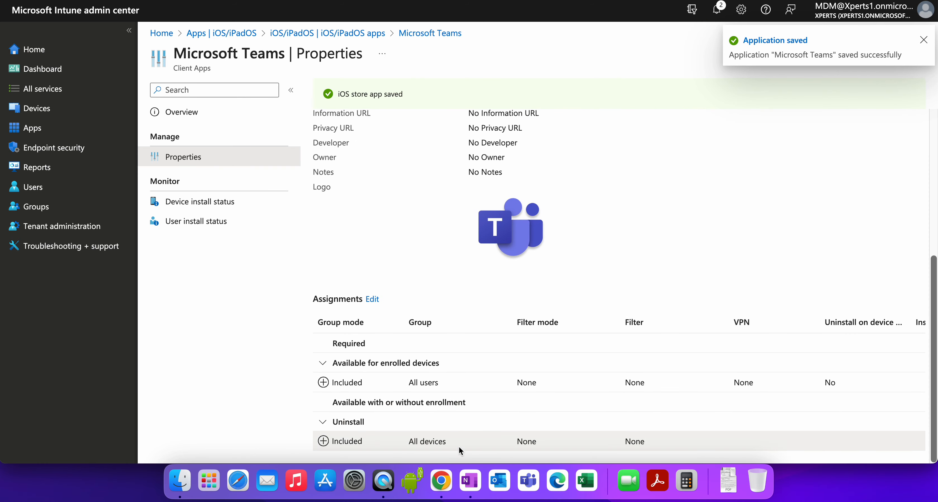
{"action": "left_click_drag", "start_coordinate": [451, 444], "coordinate": [401, 447]}
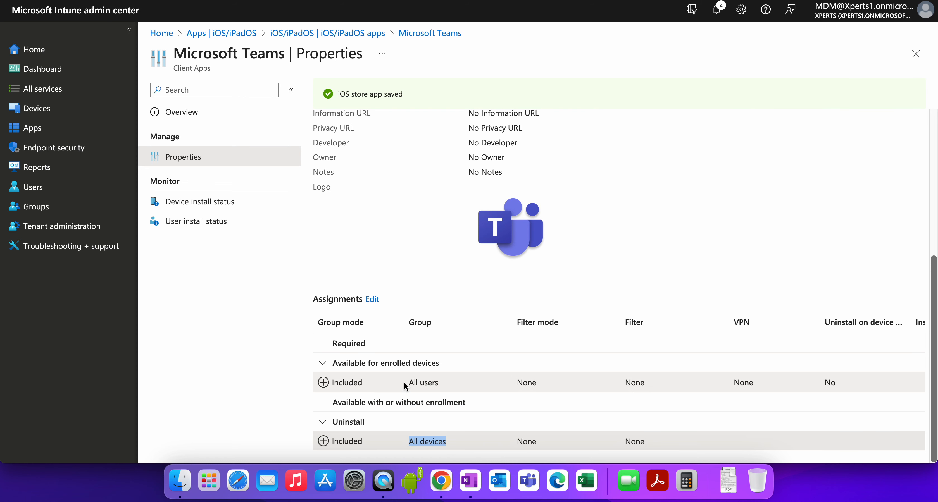
{"action": "left_click_drag", "start_coordinate": [440, 385], "coordinate": [400, 387]}
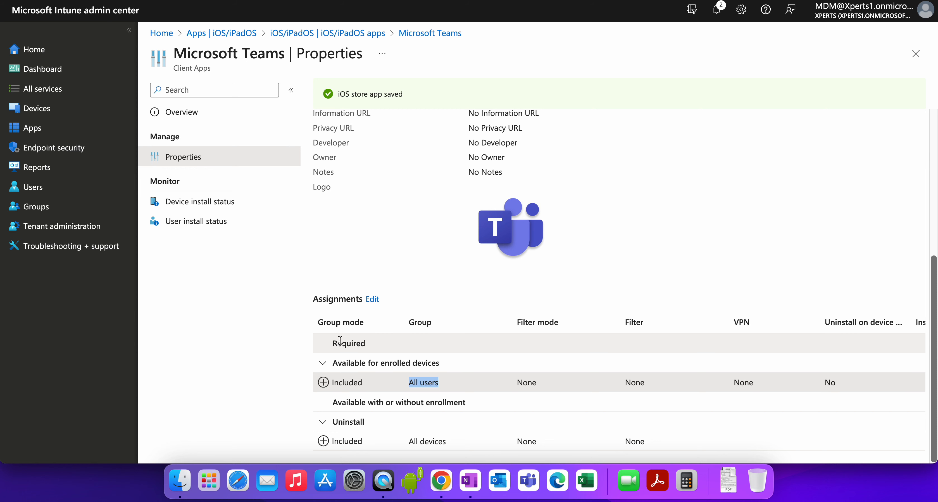
{"action": "left_click_drag", "start_coordinate": [340, 341], "coordinate": [435, 346]}
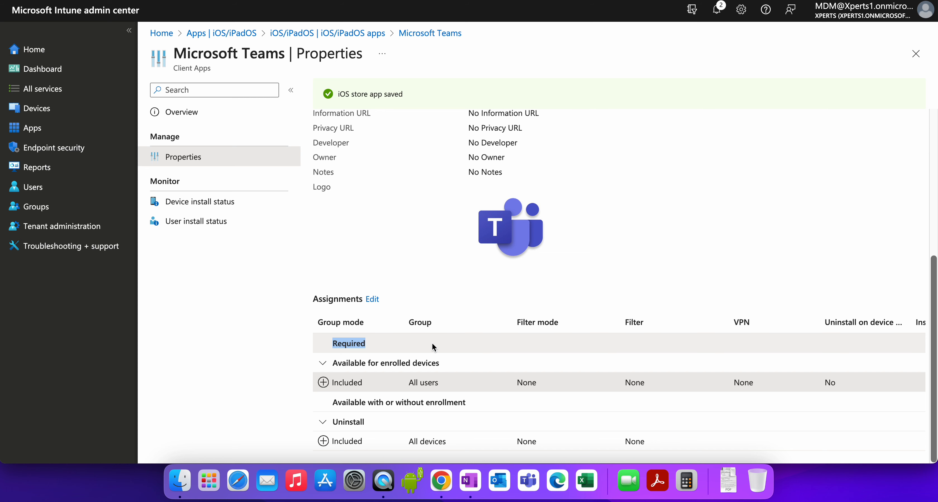
{"action": "left_click", "coordinate": [433, 344]}
Edit the Microsoft Teams assignments, deleting All devices from Uninstall and All users from Available for enrolled devices
{"action": "left_click", "coordinate": [372, 299]}
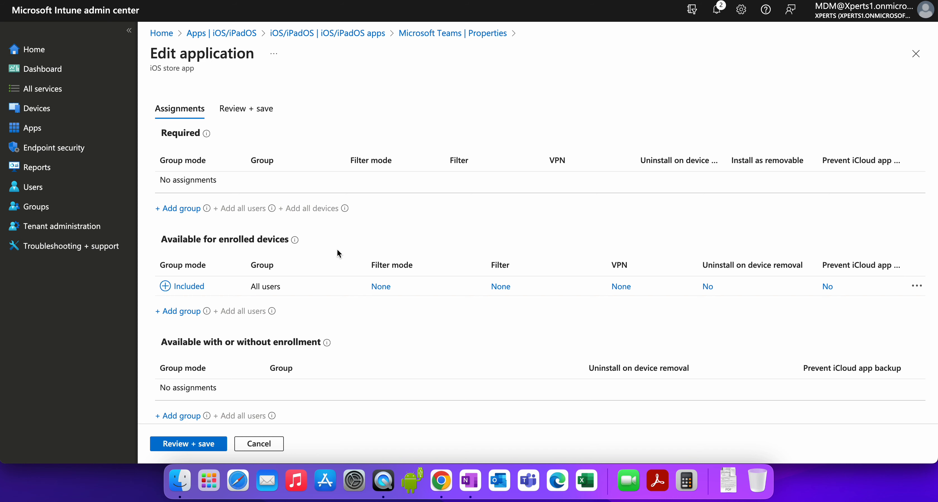
{"action": "scroll", "coordinate": [613, 303], "scroll_direction": "down", "scroll_amount": 5}
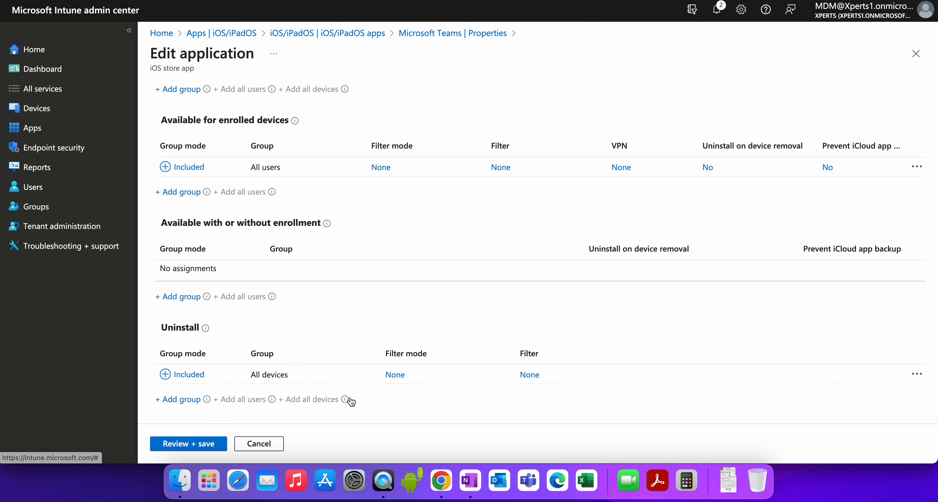
{"action": "left_click", "coordinate": [910, 374]}
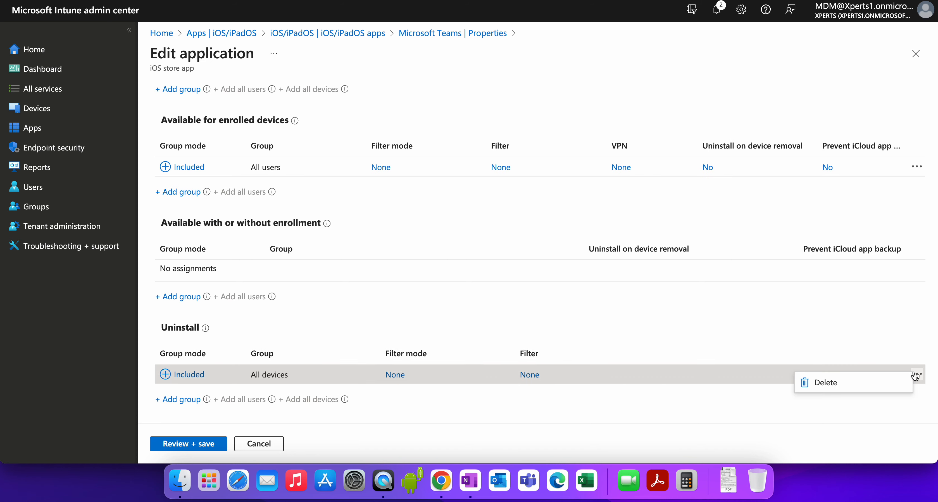
{"action": "left_click", "coordinate": [869, 381]}
{"action": "left_click", "coordinate": [917, 170]}
{"action": "left_click", "coordinate": [885, 173]}
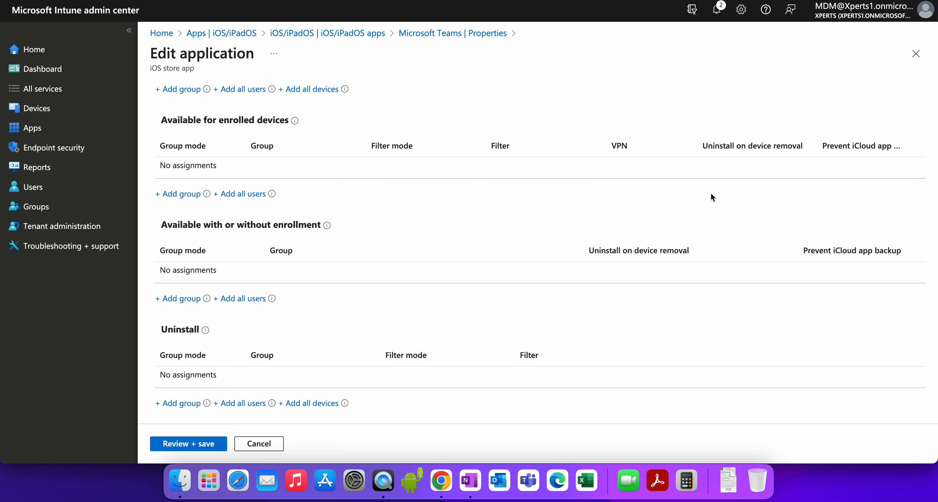
Review and save the Microsoft Teams assignments with all group assignments removed
{"action": "scroll", "coordinate": [572, 245], "scroll_direction": "up", "scroll_amount": 5}
{"action": "left_click", "coordinate": [186, 444]}
{"action": "left_click", "coordinate": [178, 441]}
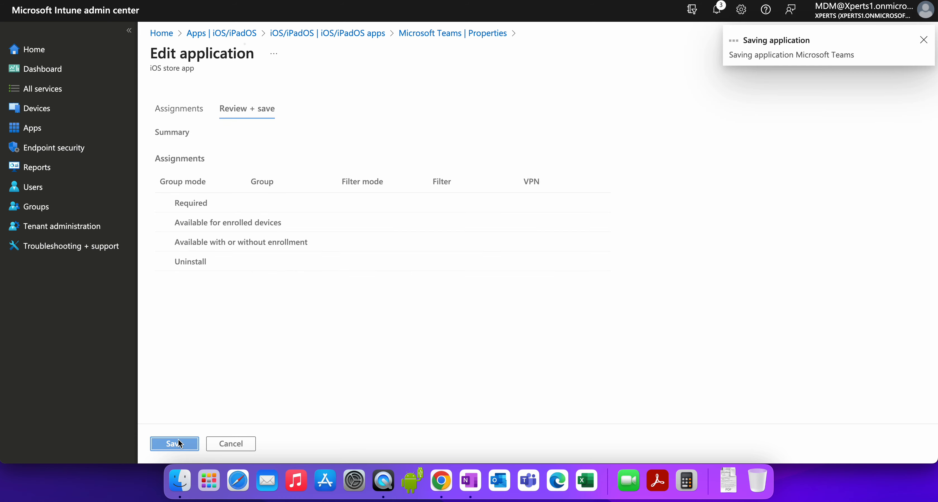
{"action": "scroll", "coordinate": [553, 220], "scroll_direction": "down", "scroll_amount": 3}
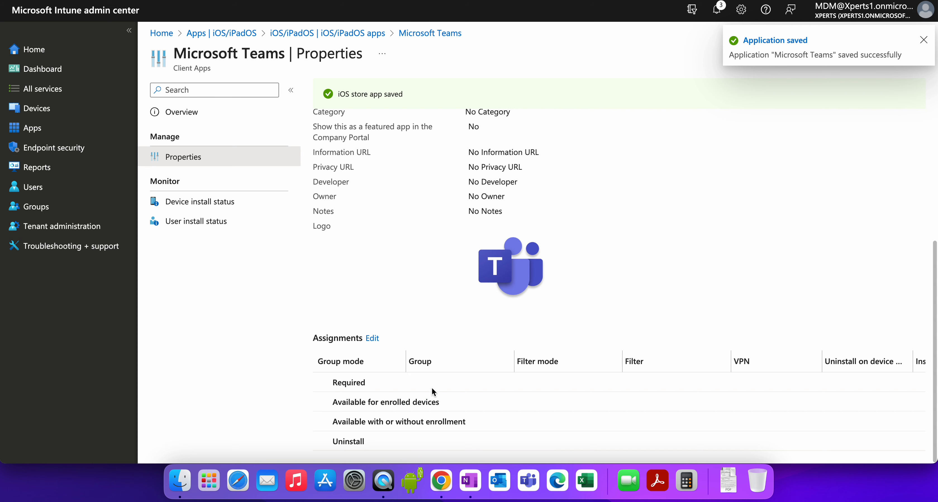
Edit the Microsoft Teams assignments to add all users under Required, and save the change
{"action": "left_click", "coordinate": [372, 338]}
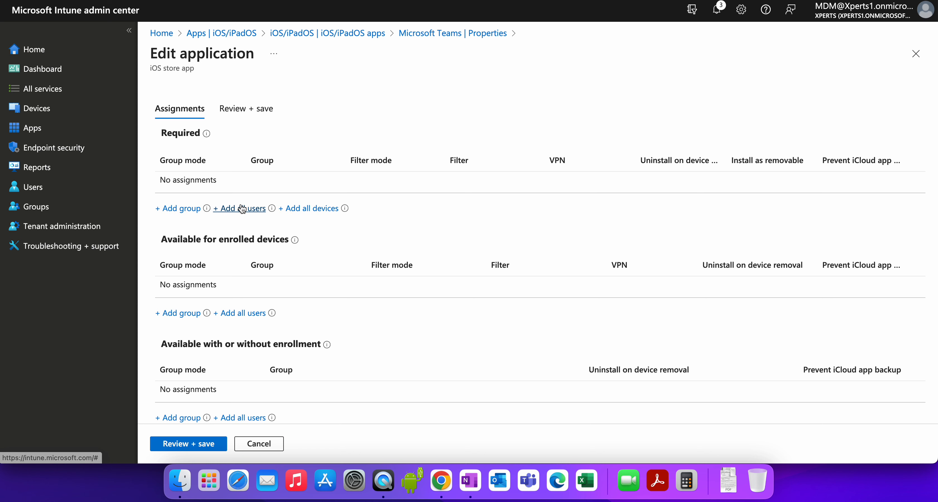
{"action": "left_click", "coordinate": [251, 206]}
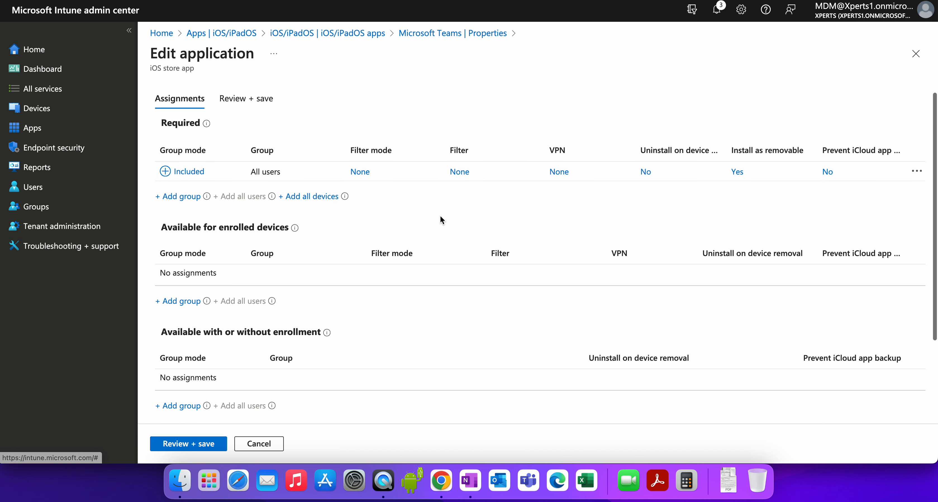
{"action": "scroll", "coordinate": [441, 218], "scroll_direction": "down", "scroll_amount": 3}
{"action": "left_click", "coordinate": [204, 444]}
{"action": "left_click", "coordinate": [188, 443]}
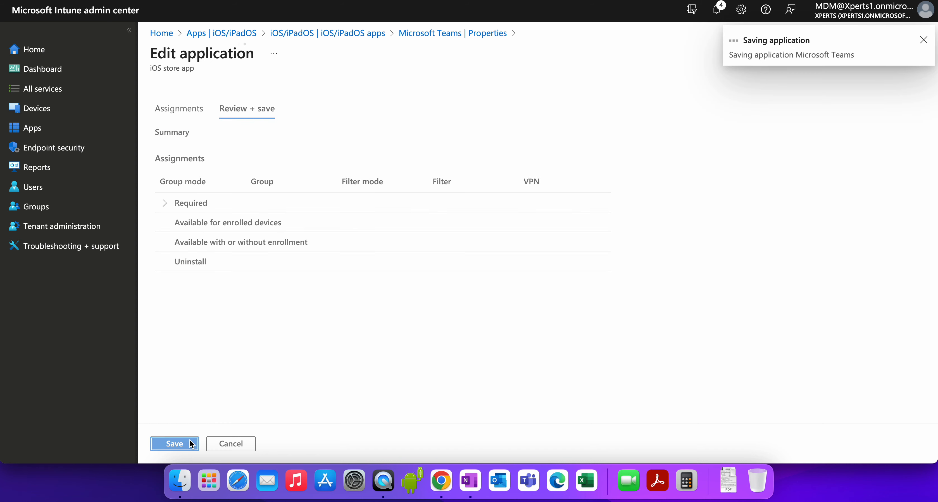
{"action": "scroll", "coordinate": [424, 426], "scroll_direction": "down", "scroll_amount": 3}
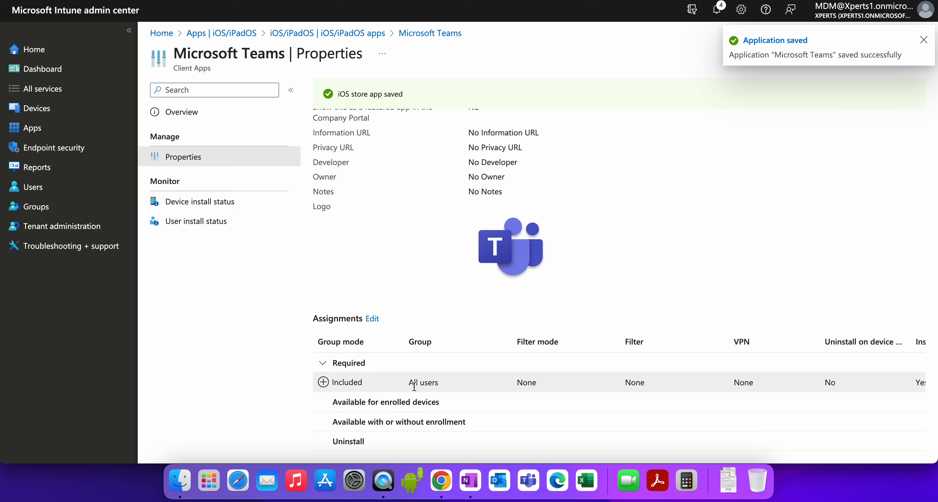
{"action": "left_click_drag", "start_coordinate": [395, 385], "coordinate": [472, 386]}
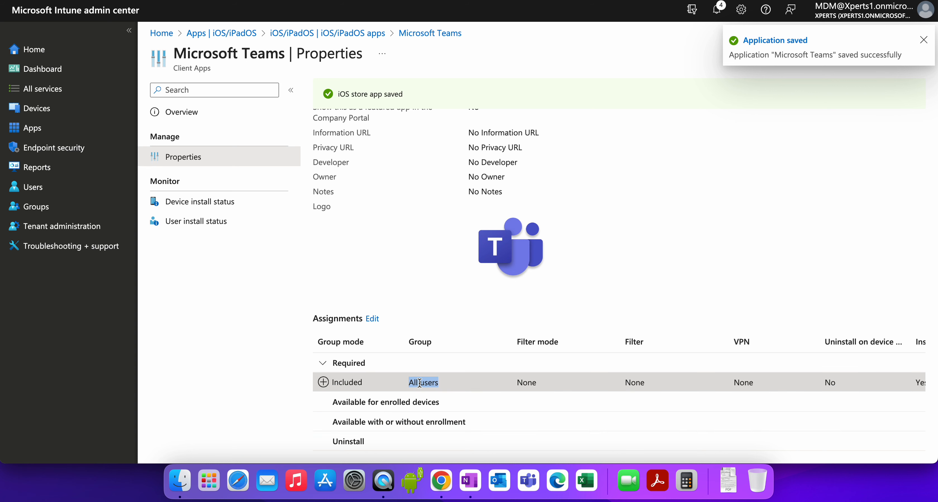
Edit the Microsoft Teams assignments to add all devices under Uninstall, and save the change
{"action": "left_click", "coordinate": [375, 319]}
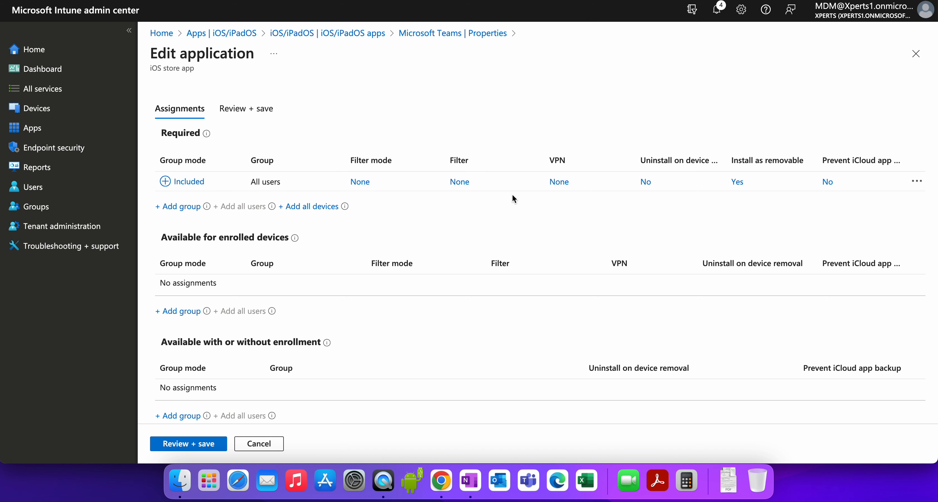
{"action": "scroll", "coordinate": [512, 199], "scroll_direction": "down", "scroll_amount": 5}
{"action": "scroll", "coordinate": [389, 212], "scroll_direction": "up", "scroll_amount": 5}
{"action": "scroll", "coordinate": [456, 262], "scroll_direction": "down", "scroll_amount": 5}
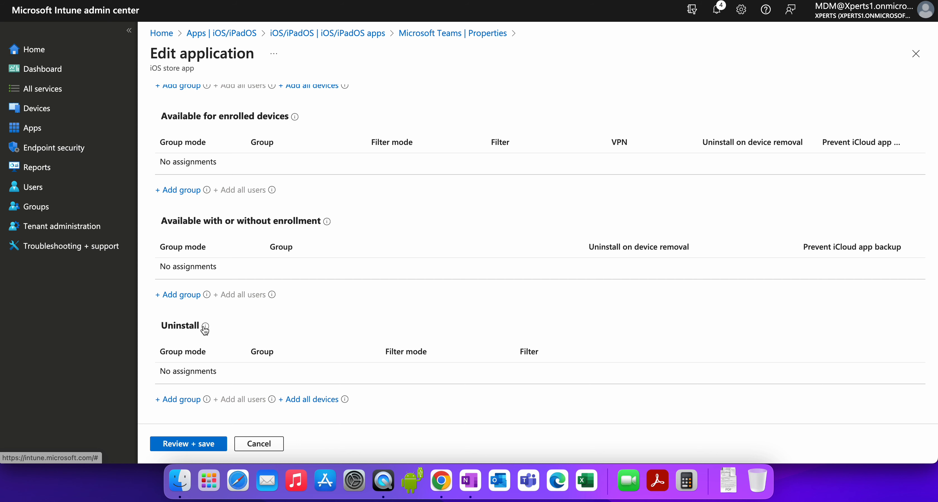
{"action": "left_click", "coordinate": [291, 399]}
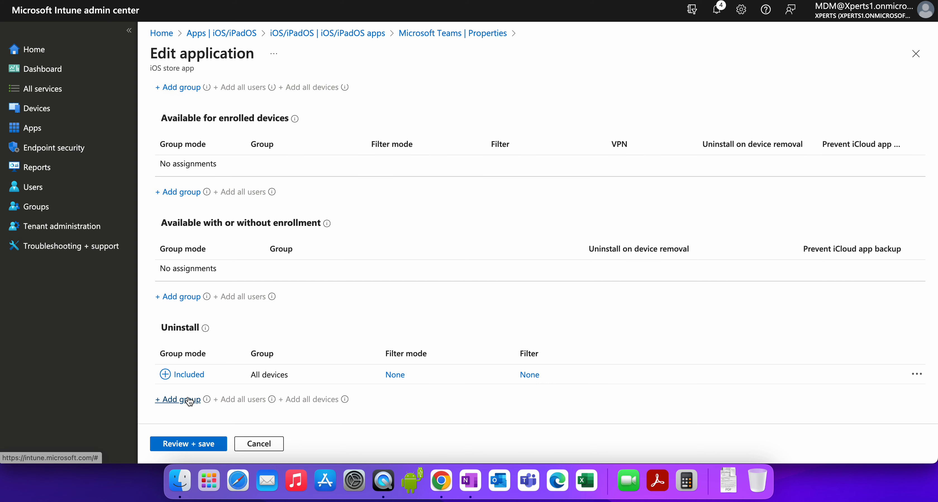
{"action": "left_click", "coordinate": [196, 444]}
{"action": "left_click", "coordinate": [199, 445]}
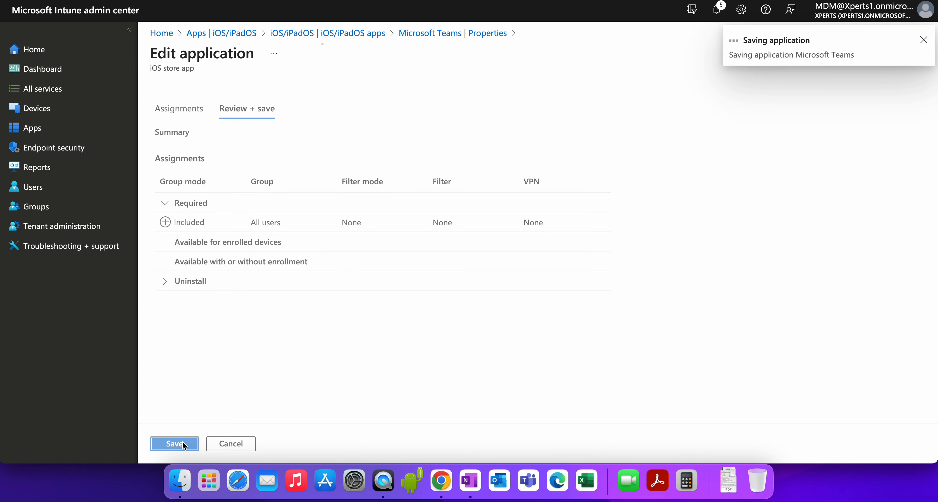
Examine the saved Required, Available for enrolled devices and Uninstall assignments in the Microsoft Teams properties
{"action": "scroll", "coordinate": [510, 259], "scroll_direction": "down", "scroll_amount": 4}
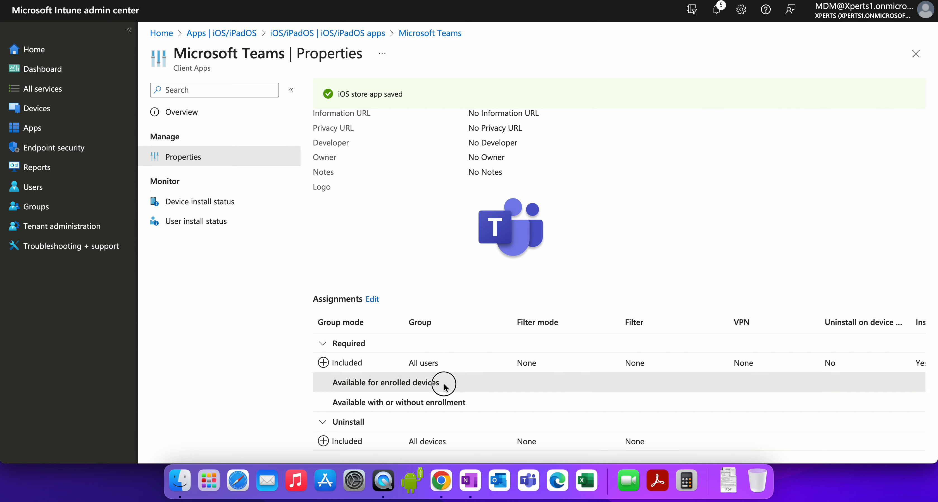
{"action": "left_click_drag", "start_coordinate": [439, 386], "coordinate": [326, 382]}
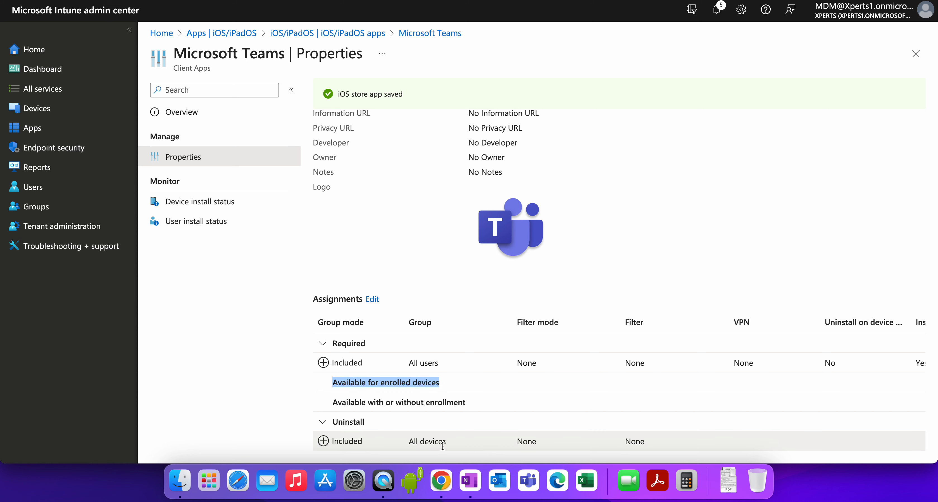
{"action": "left_click_drag", "start_coordinate": [453, 441], "coordinate": [407, 441]}
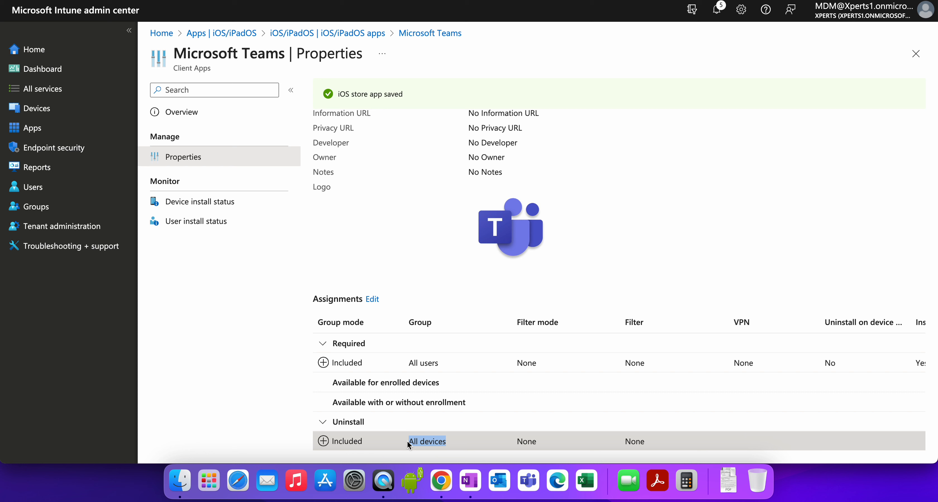
{"action": "left_click", "coordinate": [363, 424]}
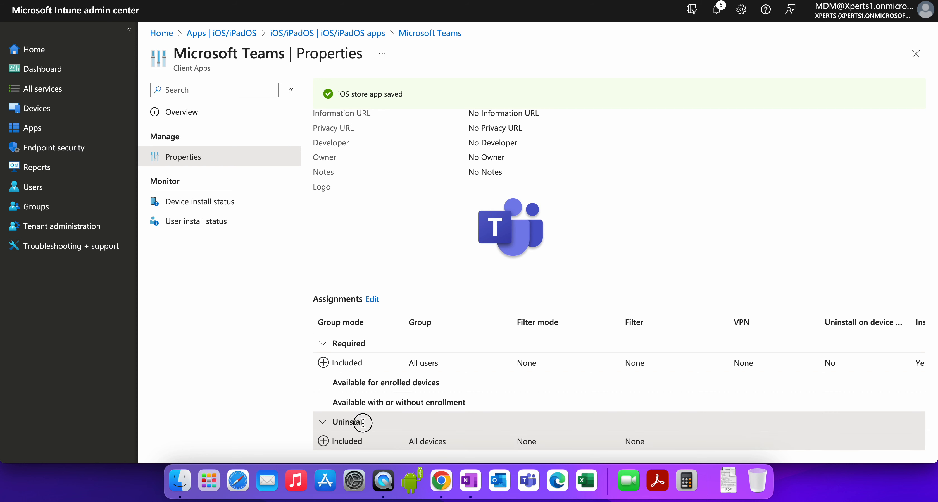
{"action": "left_click_drag", "start_coordinate": [455, 442], "coordinate": [395, 444]}
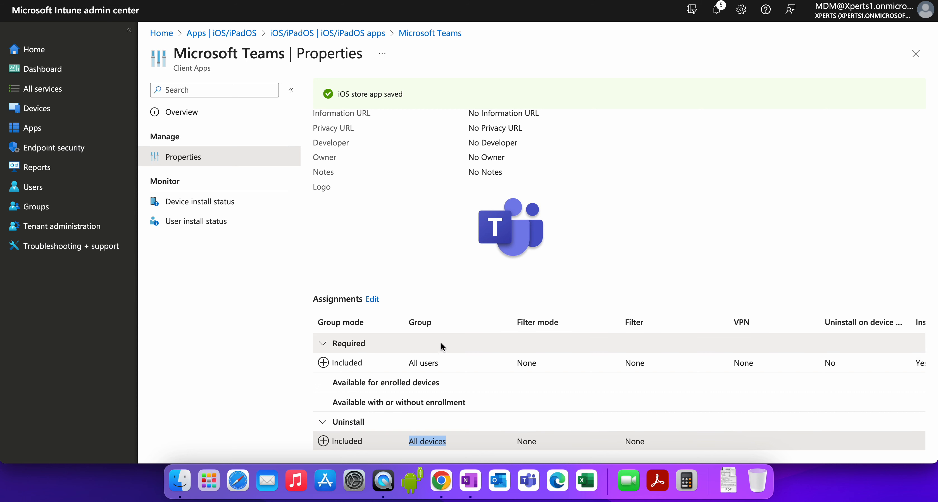
{"action": "left_click_drag", "start_coordinate": [444, 361], "coordinate": [394, 365]}
{"action": "left_click", "coordinate": [453, 366]}
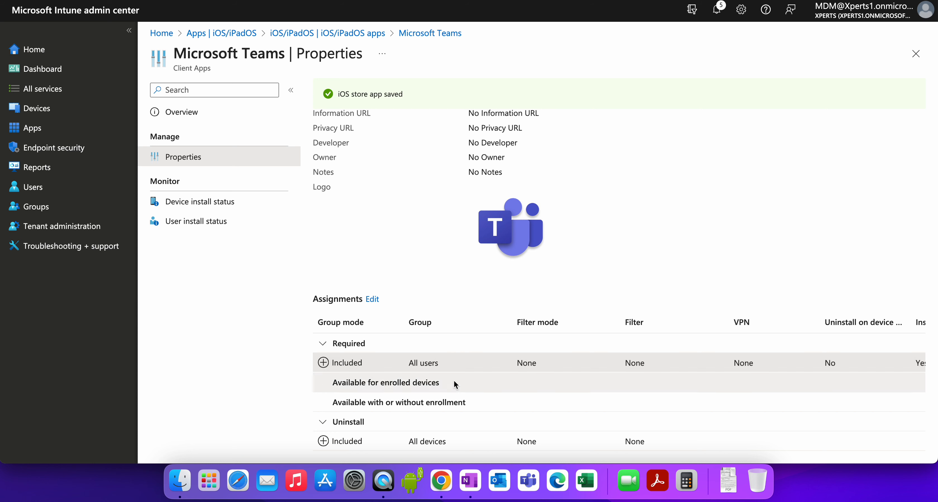
{"action": "left_click_drag", "start_coordinate": [450, 444], "coordinate": [396, 444]}
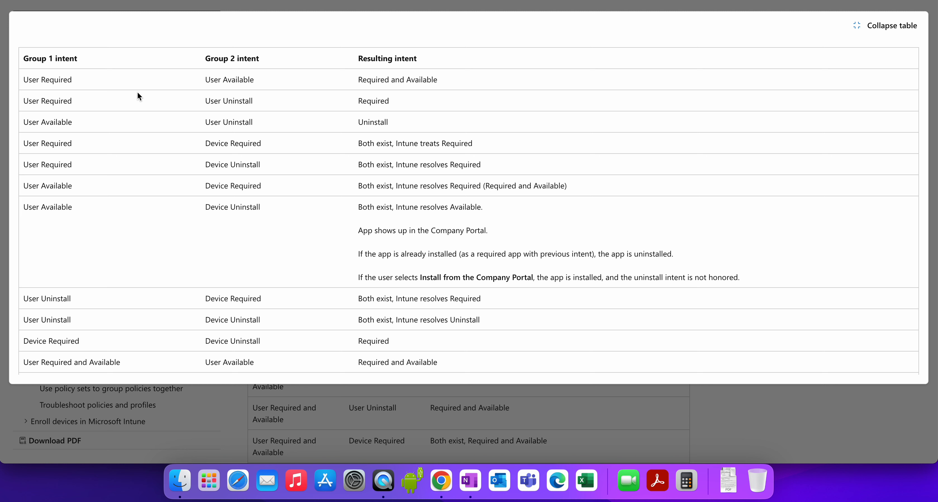
Switch to the documentation's intent conflict table and examine how User Required combines with User Available and User Uninstall
{"action": "left_click_drag", "start_coordinate": [26, 80], "coordinate": [81, 81]}
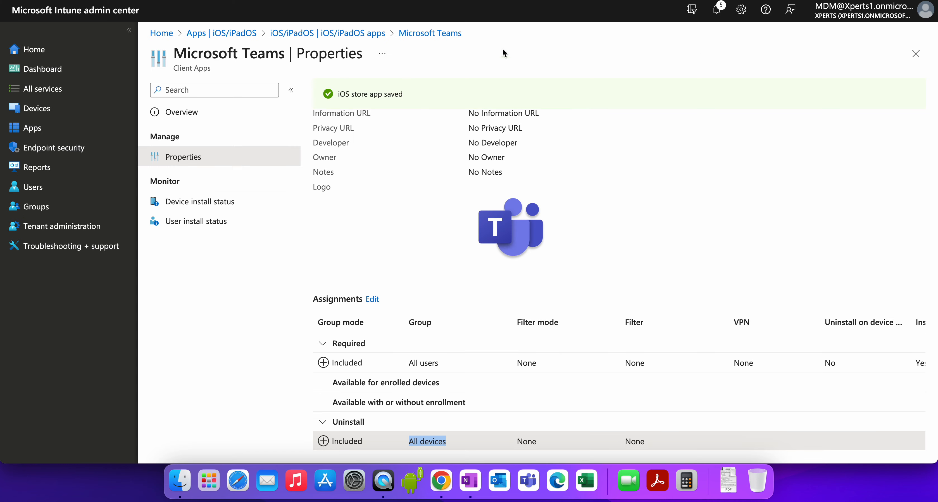
{"action": "left_click_drag", "start_coordinate": [439, 360], "coordinate": [396, 361]}
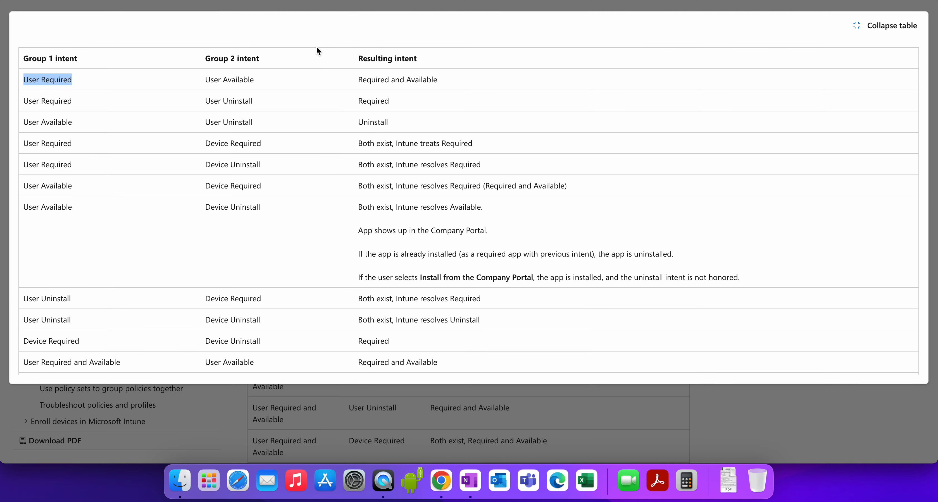
{"action": "left_click_drag", "start_coordinate": [267, 82], "coordinate": [182, 80]}
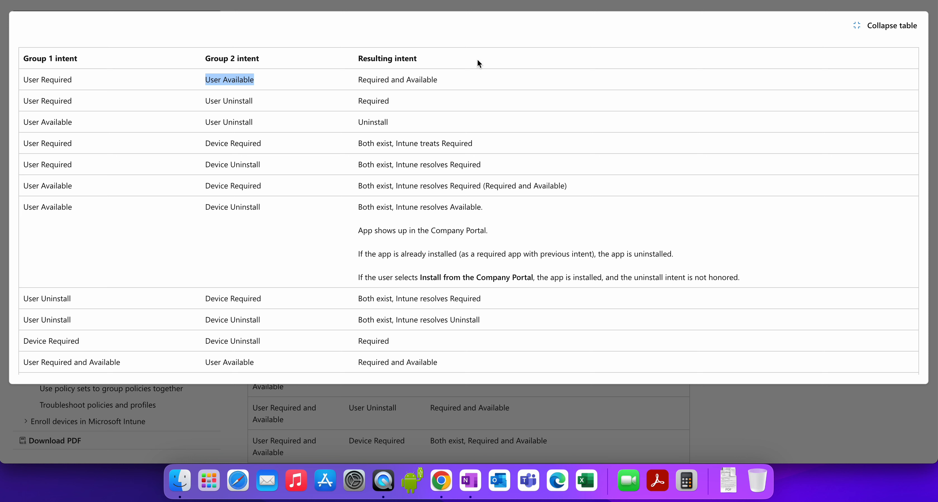
{"action": "left_click_drag", "start_coordinate": [460, 84], "coordinate": [356, 79]}
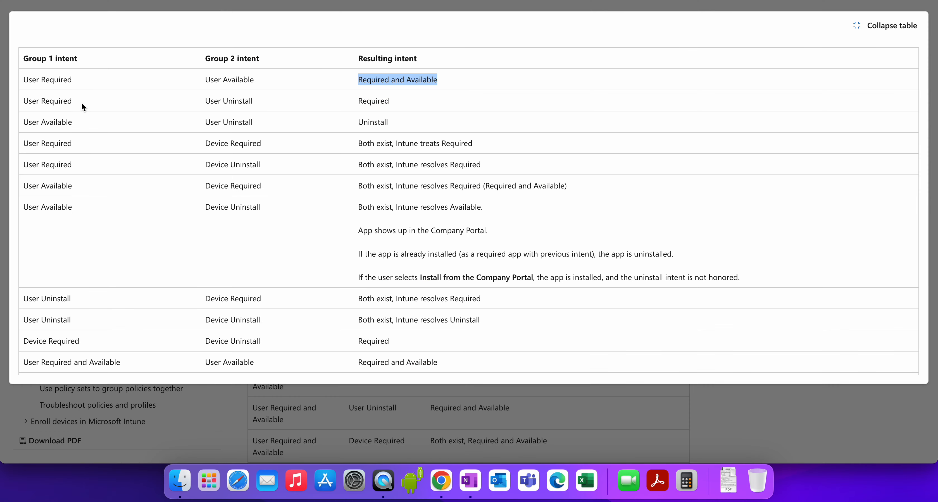
{"action": "left_click_drag", "start_coordinate": [77, 104], "coordinate": [21, 102]}
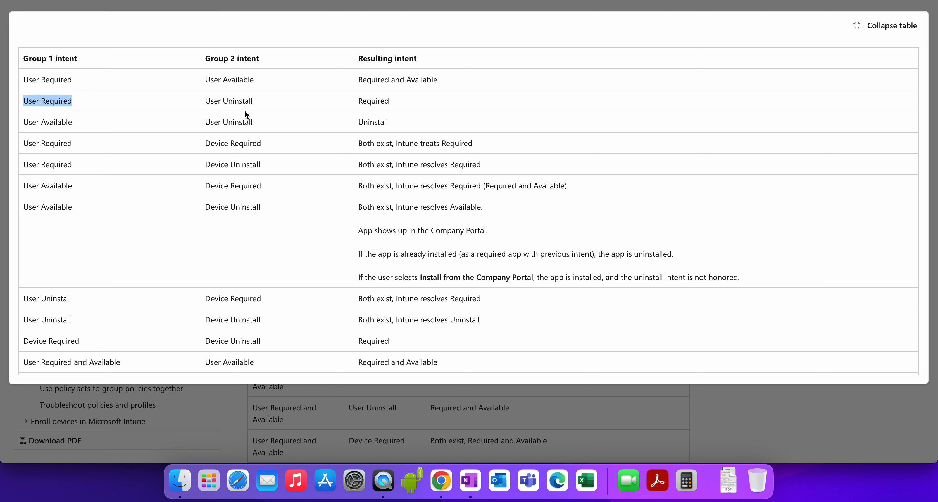
{"action": "left_click", "coordinate": [264, 105]}
{"action": "left_click_drag", "start_coordinate": [263, 104], "coordinate": [193, 102]}
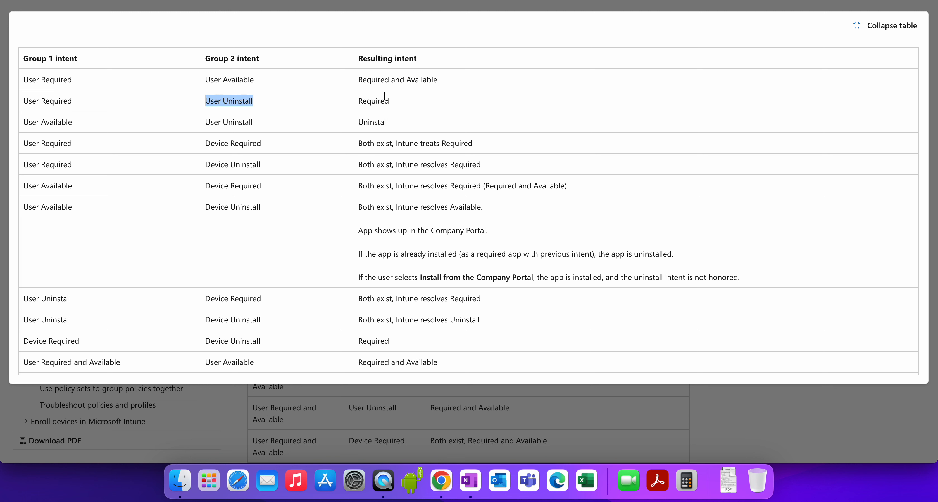
{"action": "left_click_drag", "start_coordinate": [400, 97], "coordinate": [353, 99]}
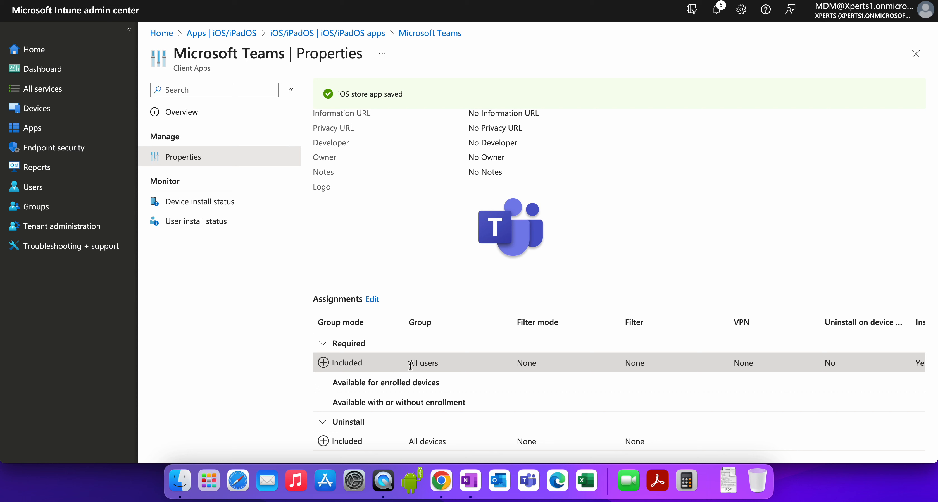
Compare the group under Required with the group under Uninstall in the Microsoft Teams properties in Intune
{"action": "left_click_drag", "start_coordinate": [409, 363], "coordinate": [467, 366]}
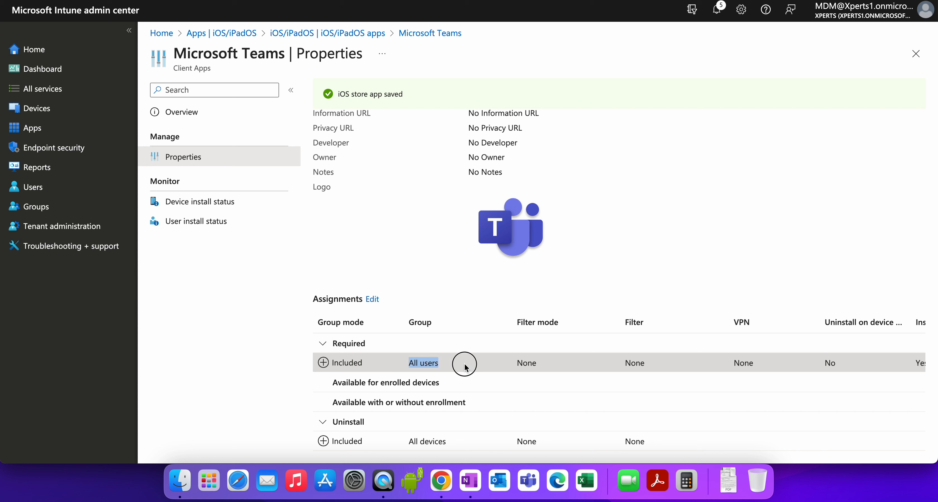
{"action": "left_click_drag", "start_coordinate": [447, 443], "coordinate": [409, 445]}
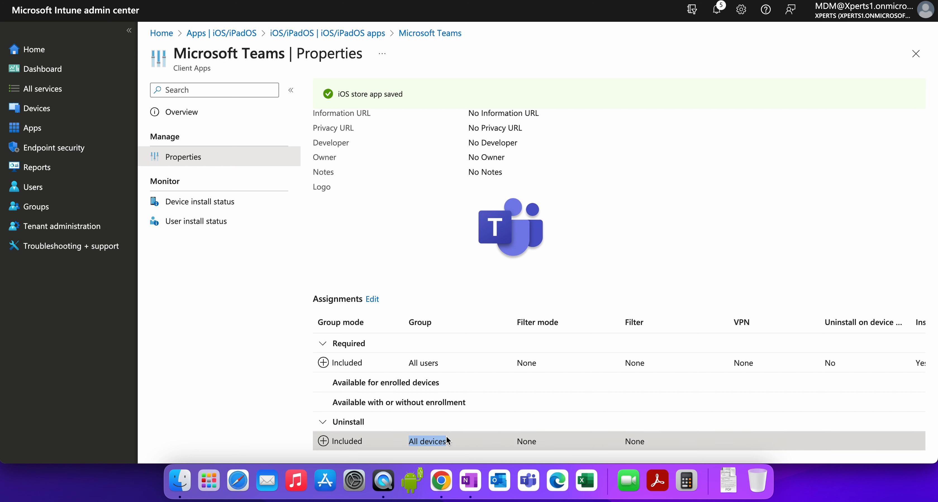
{"action": "left_click_drag", "start_coordinate": [439, 364], "coordinate": [384, 364]}
Edit the Microsoft Teams assignments and delete All devices from Uninstall
{"action": "left_click", "coordinate": [379, 297]}
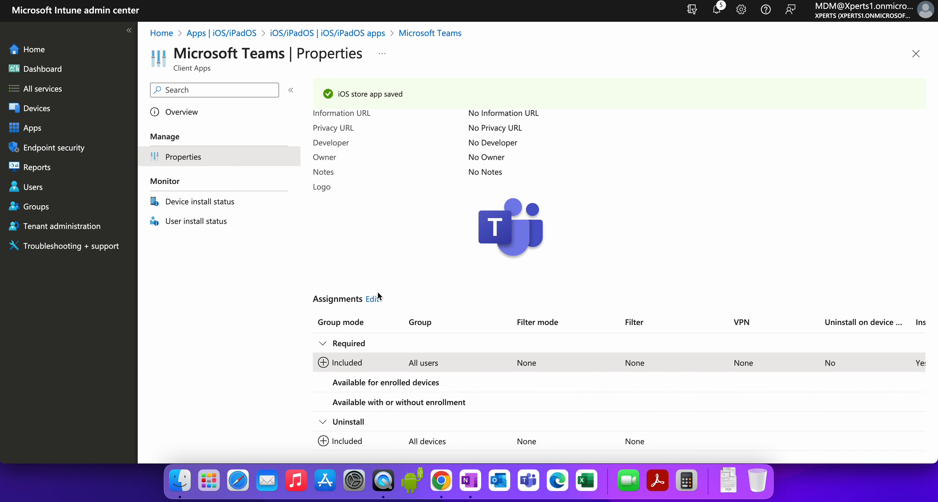
{"action": "left_click", "coordinate": [373, 299]}
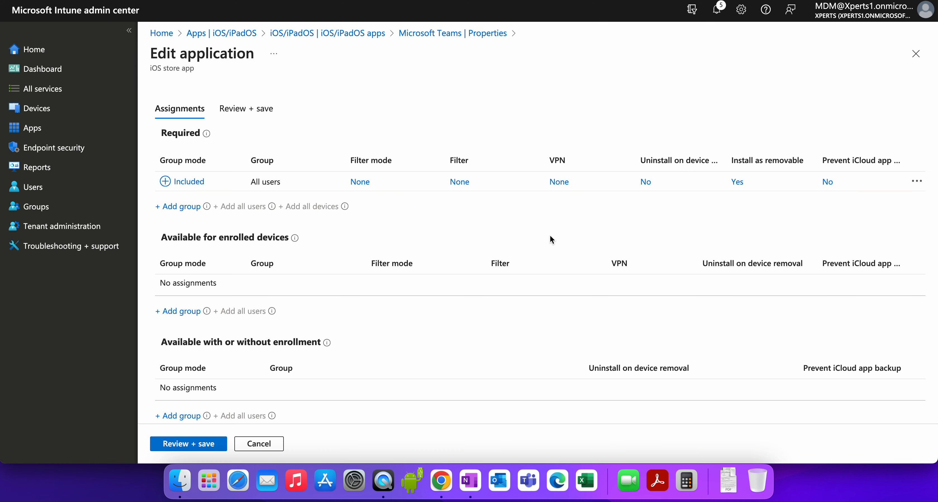
{"action": "scroll", "coordinate": [609, 286], "scroll_direction": "down", "scroll_amount": 3}
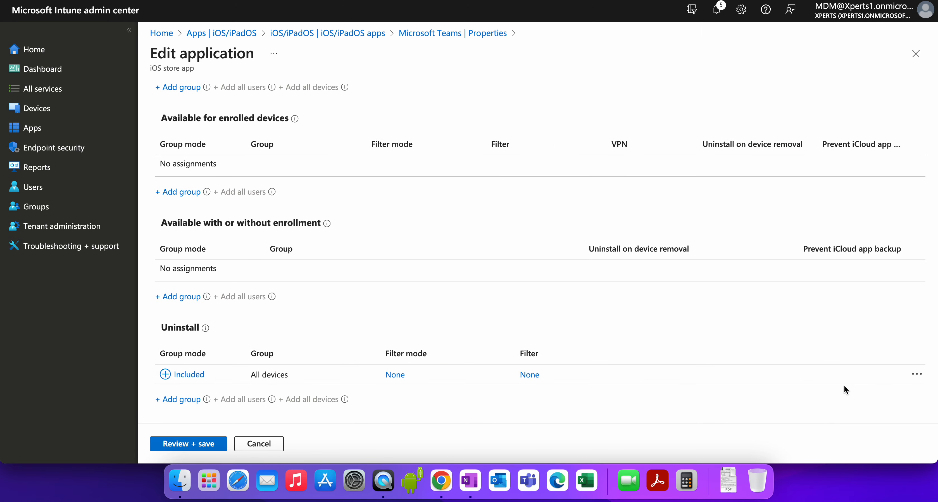
{"action": "left_click", "coordinate": [913, 375]}
{"action": "left_click", "coordinate": [862, 383]}
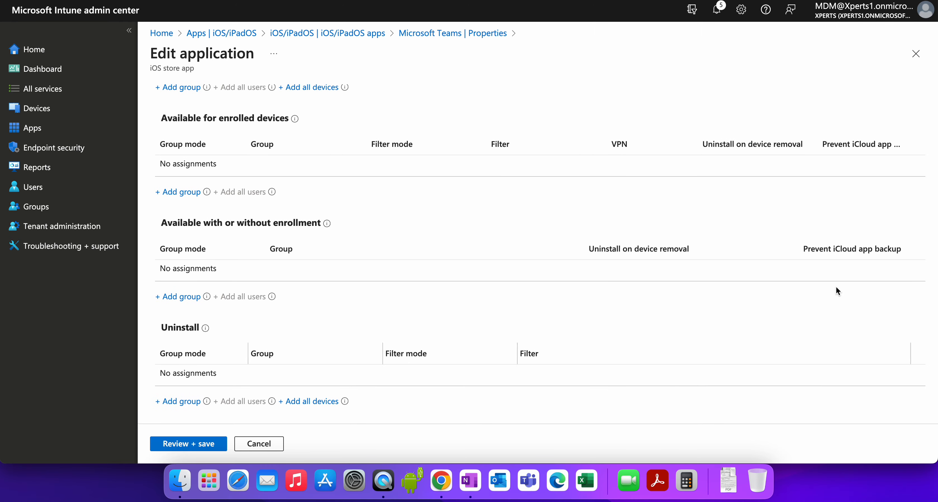
Switch to the intent conflict table and examine the resulting intent for User Available combined with User Uninstall
{"action": "scroll", "coordinate": [835, 266], "scroll_direction": "up", "scroll_amount": 3}
{"action": "left_click", "coordinate": [547, 1]}
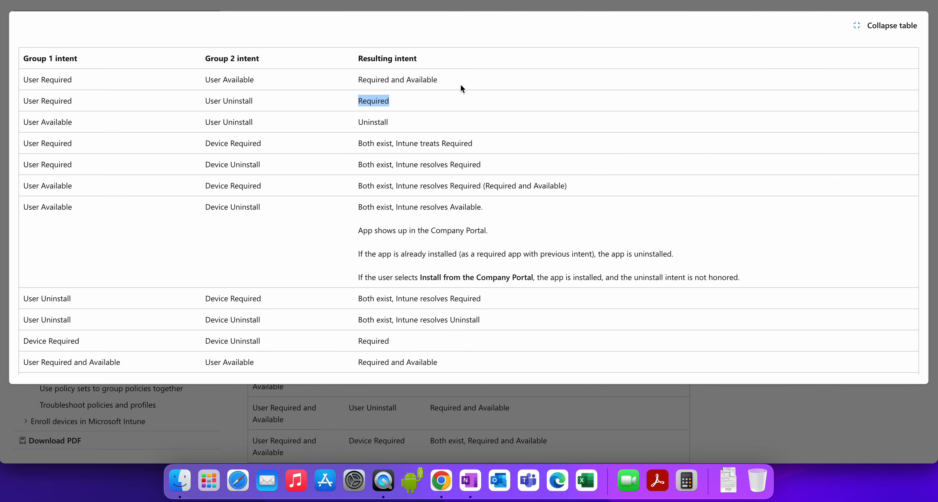
{"action": "left_click", "coordinate": [403, 101]}
{"action": "left_click_drag", "start_coordinate": [26, 125], "coordinate": [83, 124]}
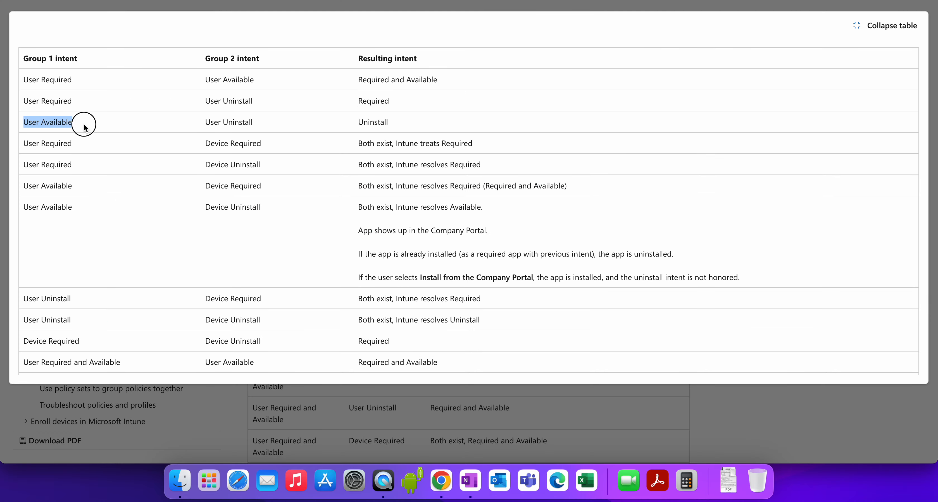
{"action": "left_click_drag", "start_coordinate": [201, 122], "coordinate": [430, 125]}
Return to the Microsoft Teams assignments in Intune and delete All users from Required
{"action": "key", "text": "ctrl+shift+Tab"}
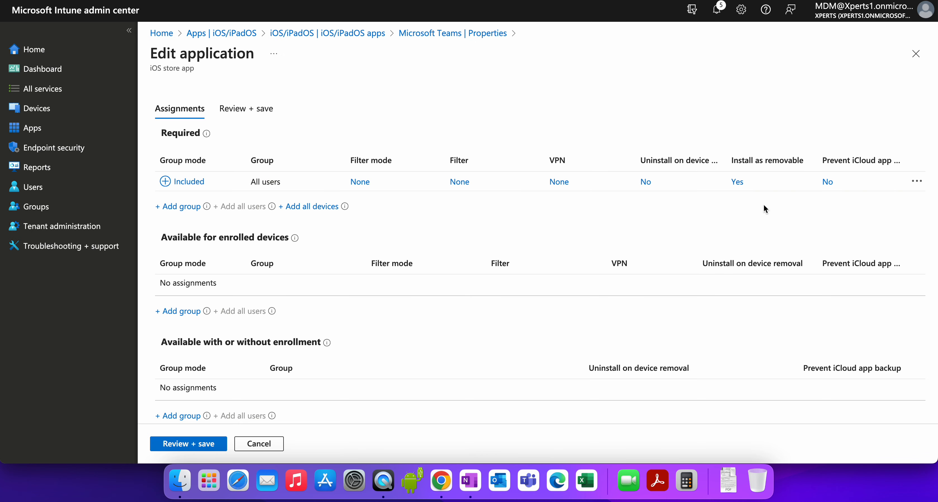
{"action": "left_click", "coordinate": [917, 181]}
{"action": "left_click", "coordinate": [888, 186]}
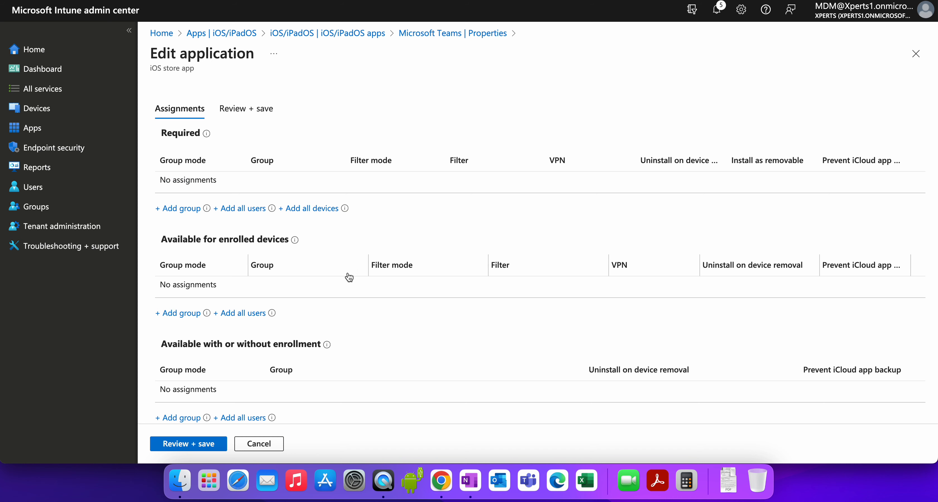
Add All users under Available for enrolled devices in the Microsoft Teams assignments
{"action": "left_click", "coordinate": [248, 313]}
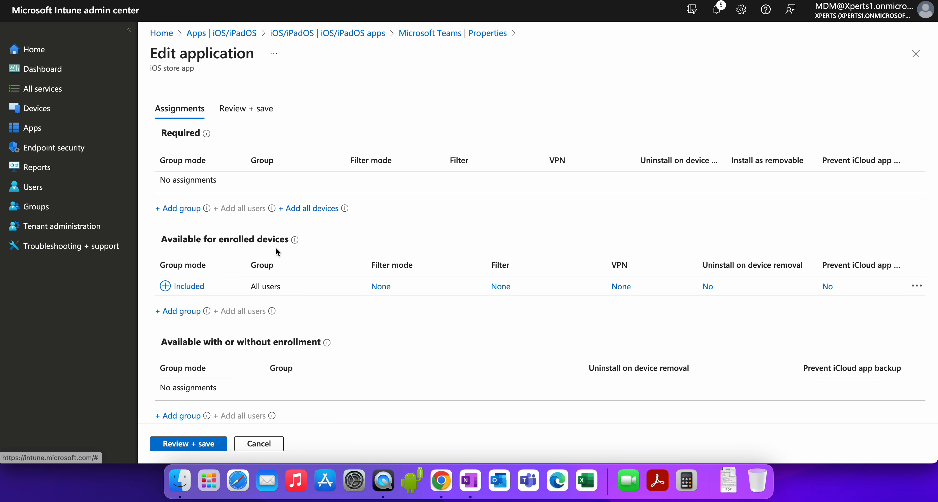
{"action": "scroll", "coordinate": [429, 310], "scroll_direction": "down", "scroll_amount": 5}
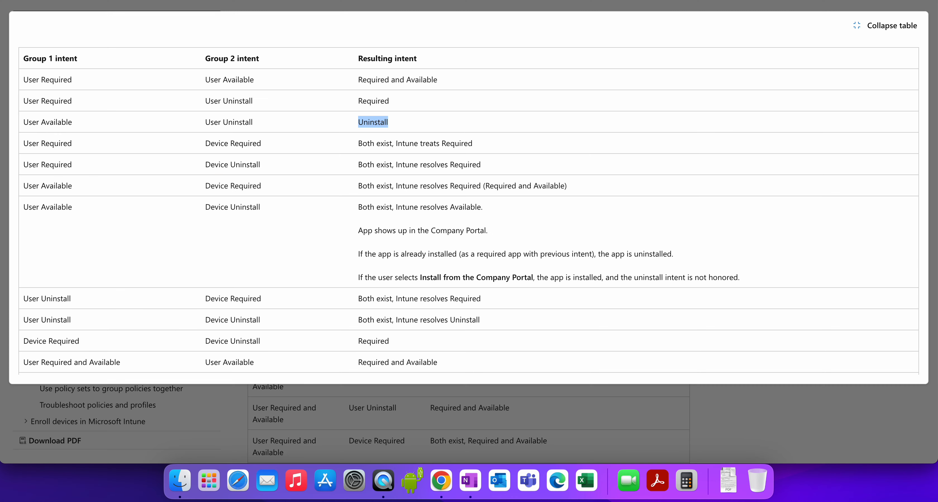
Switch to the intent conflict table and examine User Available with User Uninstall, and User Required with Device Required and Device Uninstall
{"action": "left_click_drag", "start_coordinate": [421, 120], "coordinate": [24, 133]}
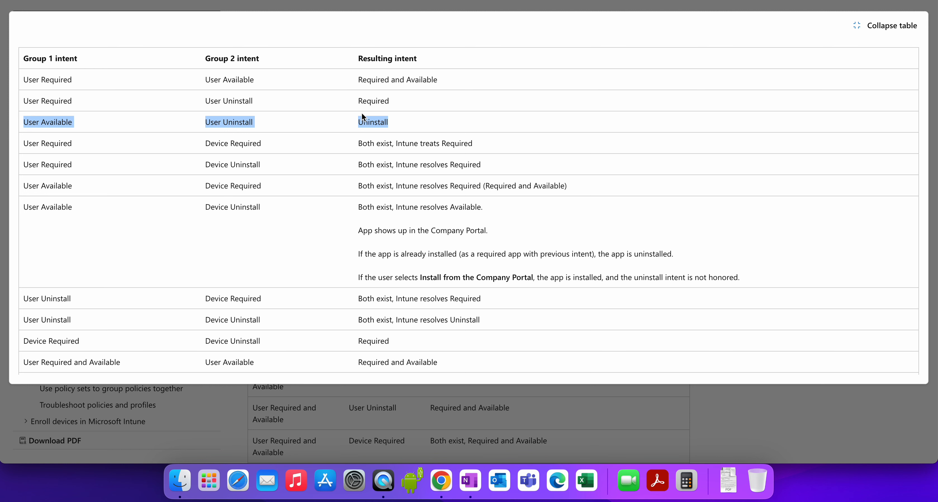
{"action": "left_click", "coordinate": [422, 122]}
{"action": "left_click_drag", "start_coordinate": [392, 100], "coordinate": [288, 95]}
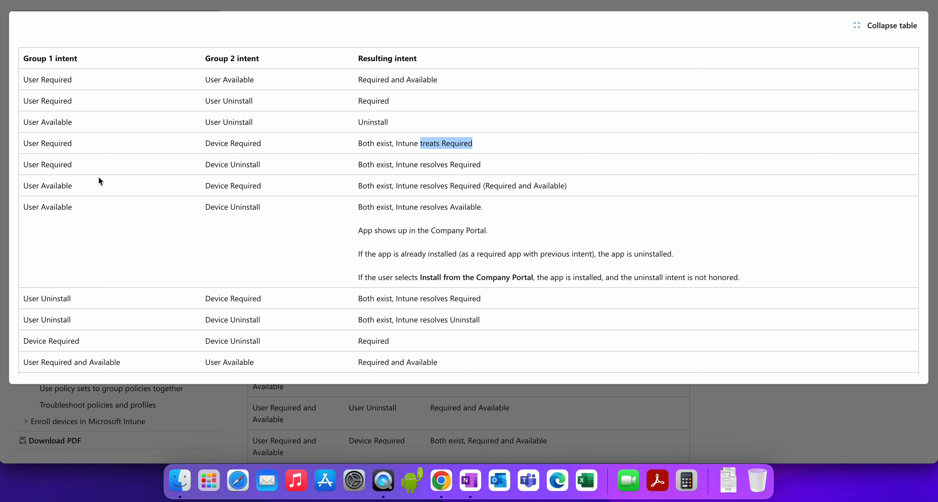
{"action": "left_click_drag", "start_coordinate": [22, 145], "coordinate": [70, 143]}
{"action": "left_click_drag", "start_coordinate": [195, 146], "coordinate": [262, 145]}
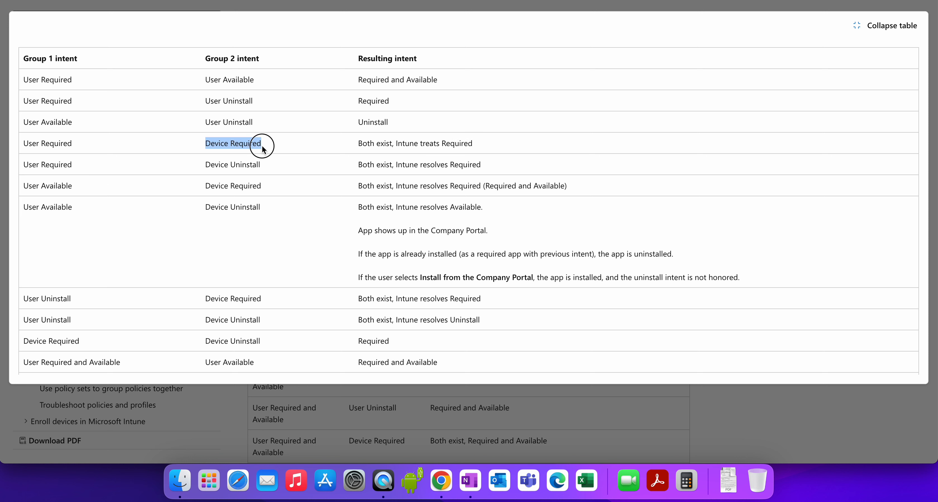
{"action": "left_click_drag", "start_coordinate": [22, 164], "coordinate": [145, 162]}
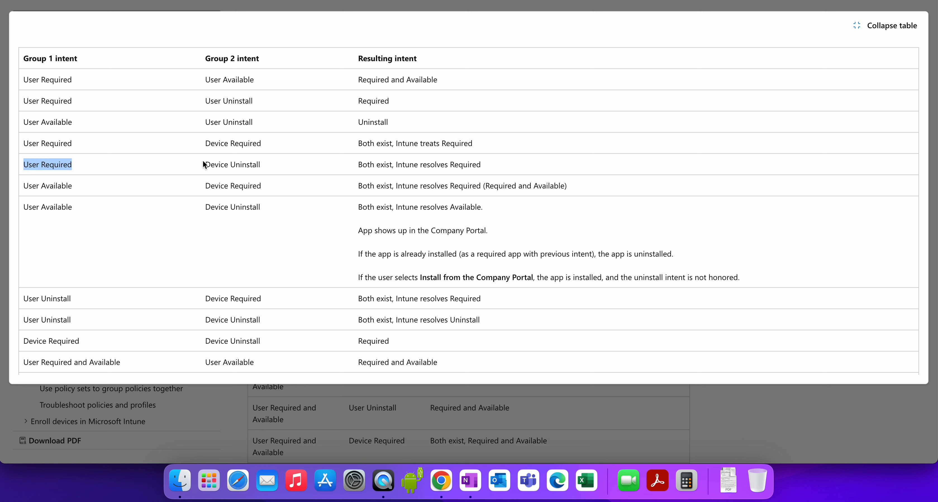
{"action": "left_click_drag", "start_coordinate": [203, 165], "coordinate": [268, 161]}
{"action": "left_click_drag", "start_coordinate": [490, 163], "coordinate": [403, 164]}
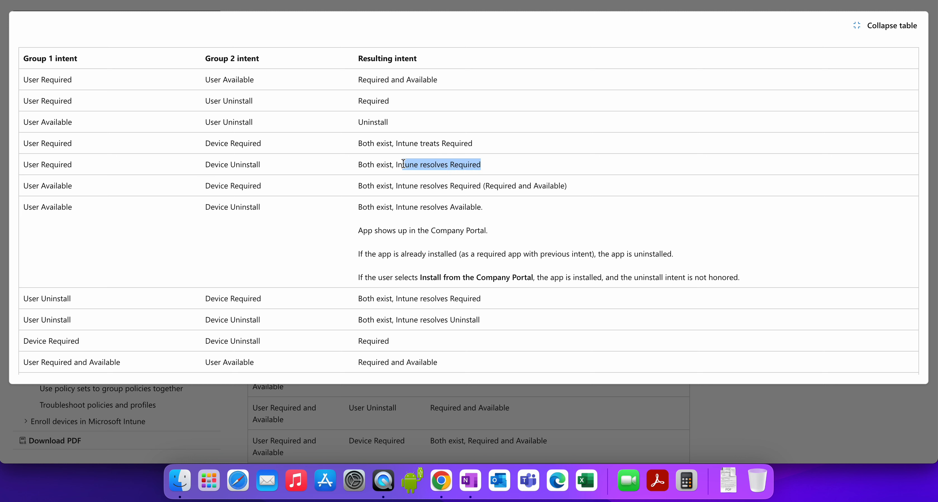
{"action": "left_click_drag", "start_coordinate": [75, 166], "coordinate": [28, 164]}
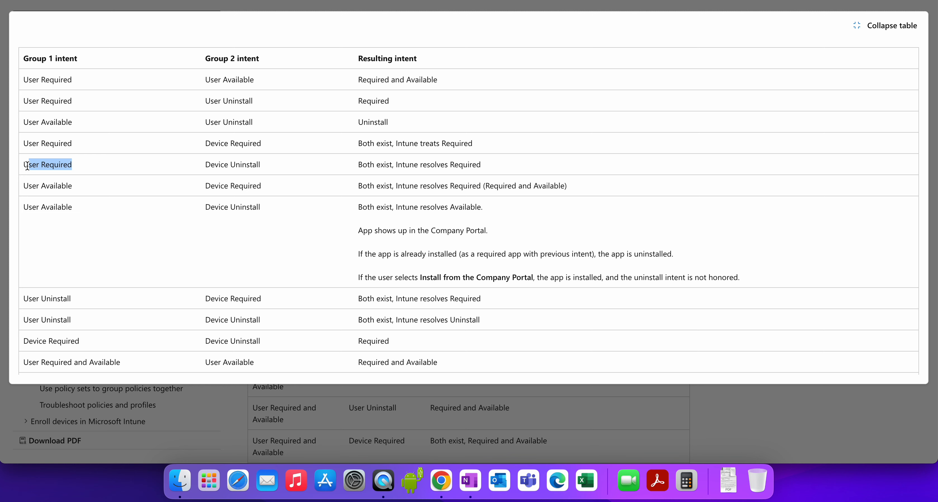
{"action": "left_click_drag", "start_coordinate": [289, 159], "coordinate": [193, 161]}
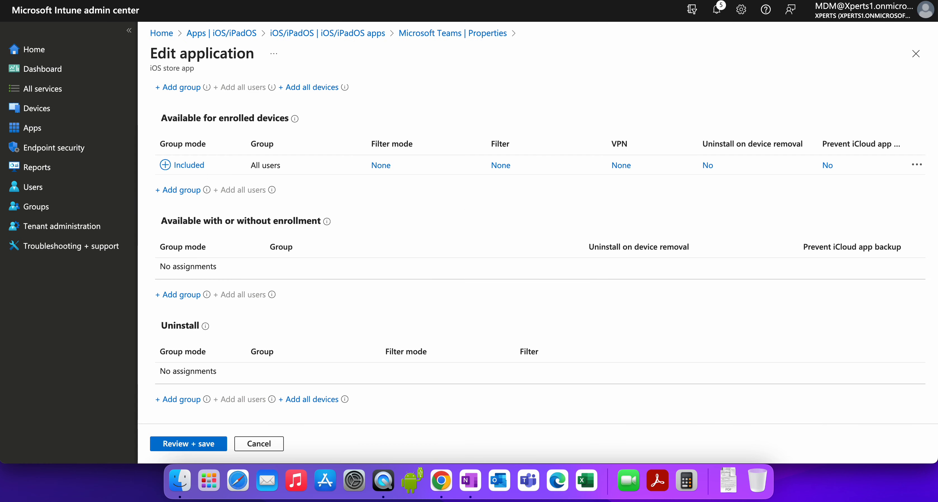
Return to the Microsoft Teams assignments in Intune and move All users from Available for enrolled devices to Required
{"action": "scroll", "coordinate": [450, 211], "scroll_direction": "up", "scroll_amount": 5}
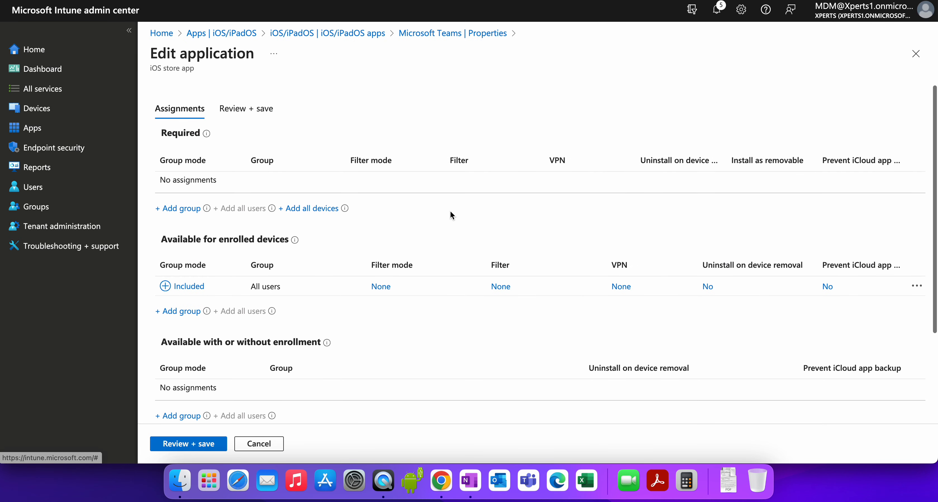
{"action": "left_click", "coordinate": [917, 288]}
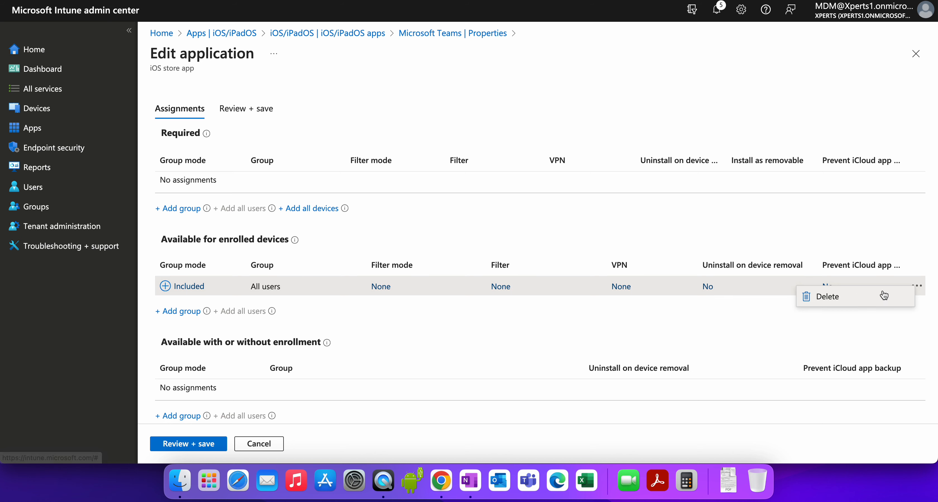
{"action": "left_click", "coordinate": [798, 353]}
{"action": "left_click", "coordinate": [265, 210]}
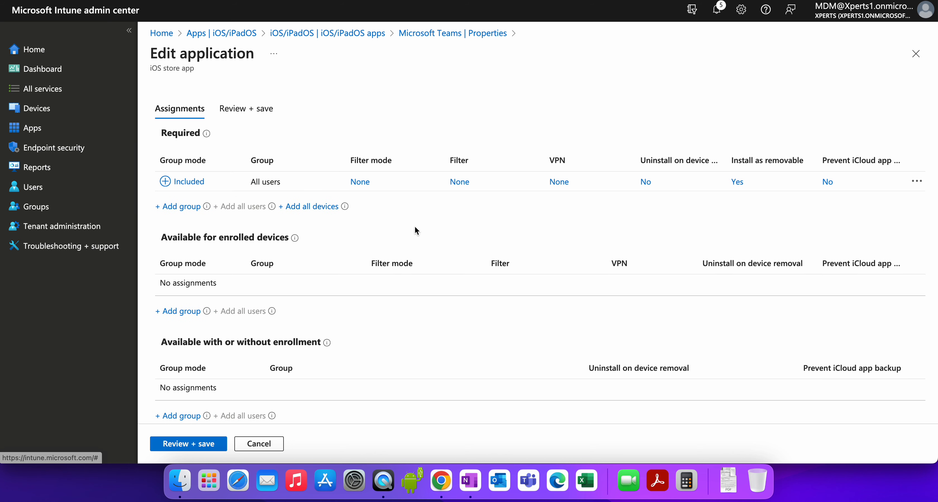
Add All devices under Uninstall in the Microsoft Teams assignments
{"action": "scroll", "coordinate": [401, 255], "scroll_direction": "down", "scroll_amount": 3}
{"action": "left_click", "coordinate": [320, 404]}
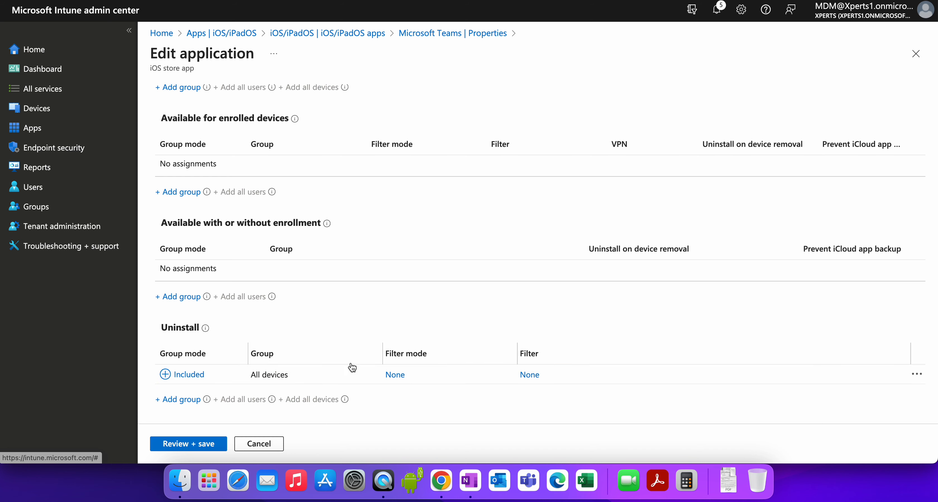
Switch to the intent conflict table and examine the row for User Available combined with User Uninstall
{"action": "scroll", "coordinate": [359, 371], "scroll_direction": "up", "scroll_amount": 3}
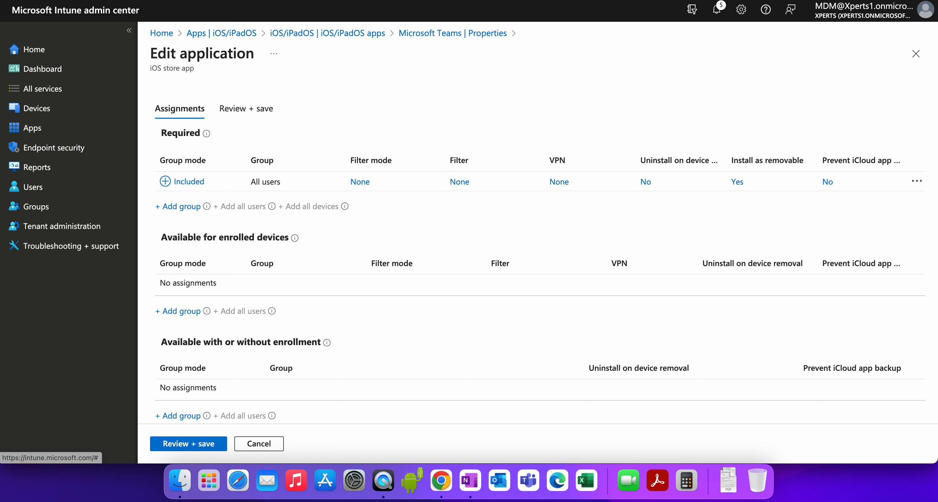
{"action": "left_click", "coordinate": [582, 0]}
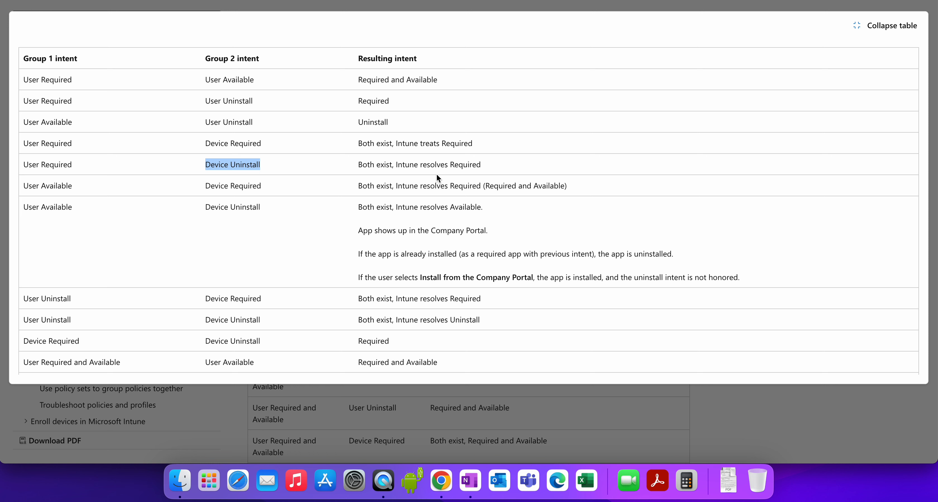
{"action": "left_click_drag", "start_coordinate": [411, 125], "coordinate": [29, 123]}
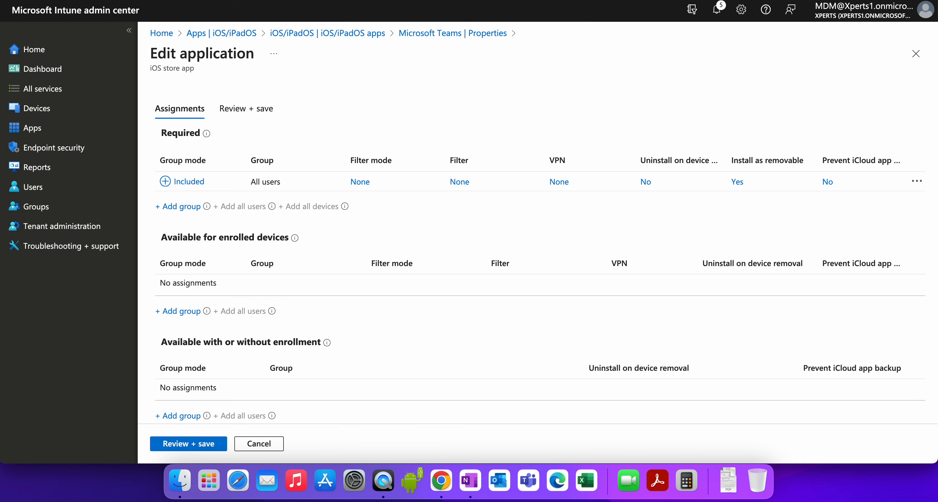
Return to the assignments in Intune, delete All users from Required and add All users under Available for enrolled devices
{"action": "left_click", "coordinate": [917, 181]}
{"action": "left_click", "coordinate": [881, 191]}
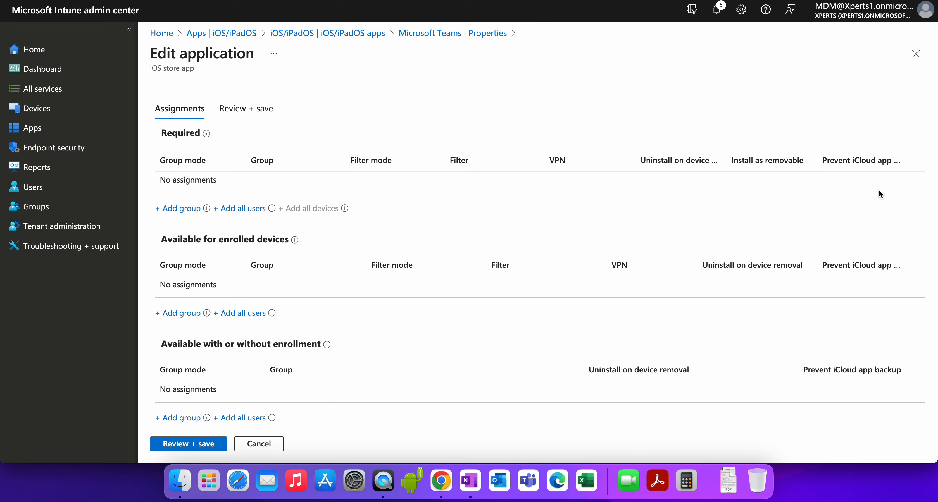
{"action": "left_click", "coordinate": [242, 312]}
{"action": "scroll", "coordinate": [393, 306], "scroll_direction": "down", "scroll_amount": 3}
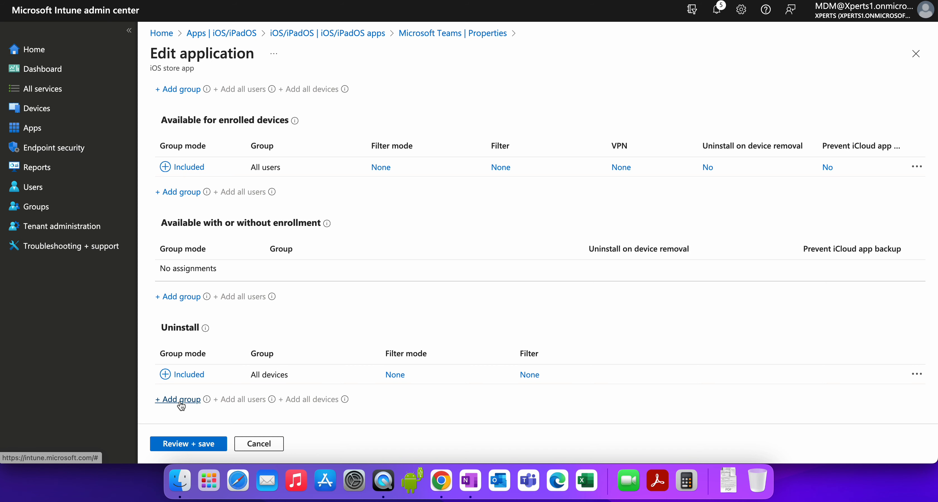
Check the intent conflict table, return to the Microsoft Teams assignments and delete All devices from Uninstall
{"action": "left_click", "coordinate": [506, 1]}
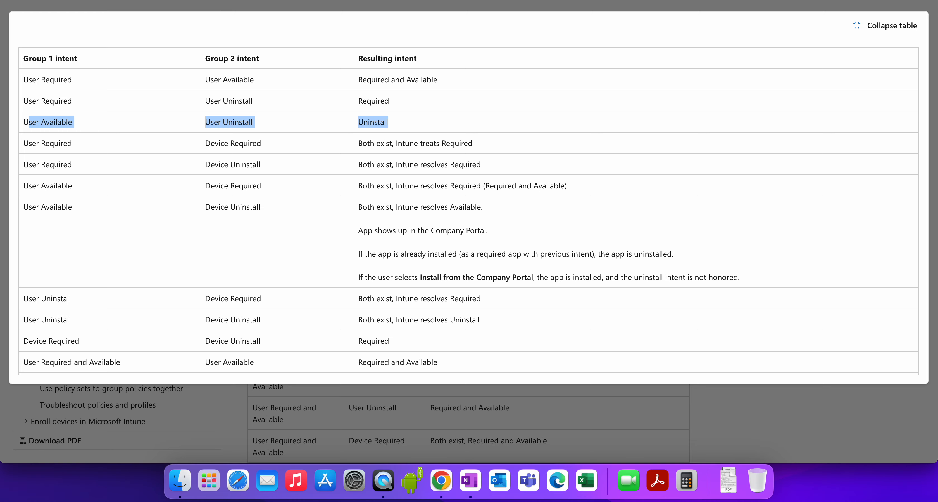
{"action": "left_click", "coordinate": [400, 1]}
{"action": "left_click", "coordinate": [916, 375]}
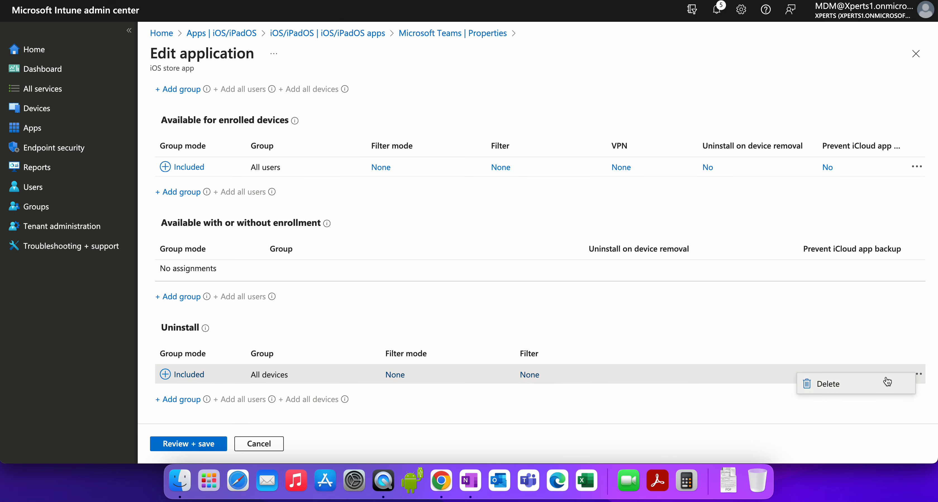
{"action": "left_click", "coordinate": [888, 383]}
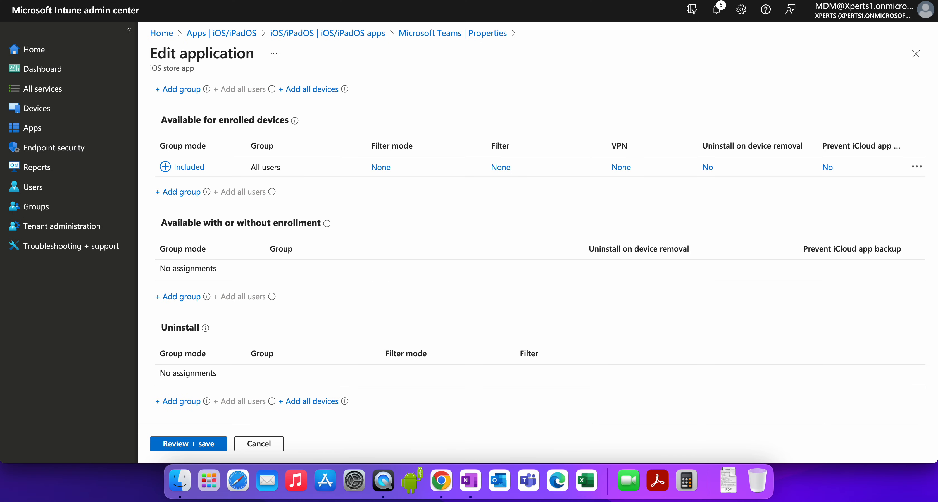
Switch to the intent conflict table and look through the remaining combinations of group intents
{"action": "left_click", "coordinate": [510, 1]}
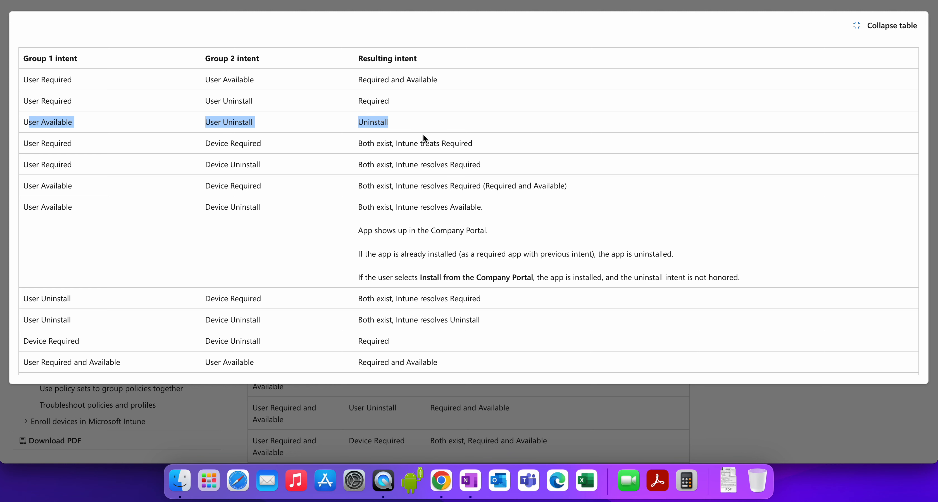
{"action": "scroll", "coordinate": [423, 135], "scroll_direction": "down", "scroll_amount": 5}
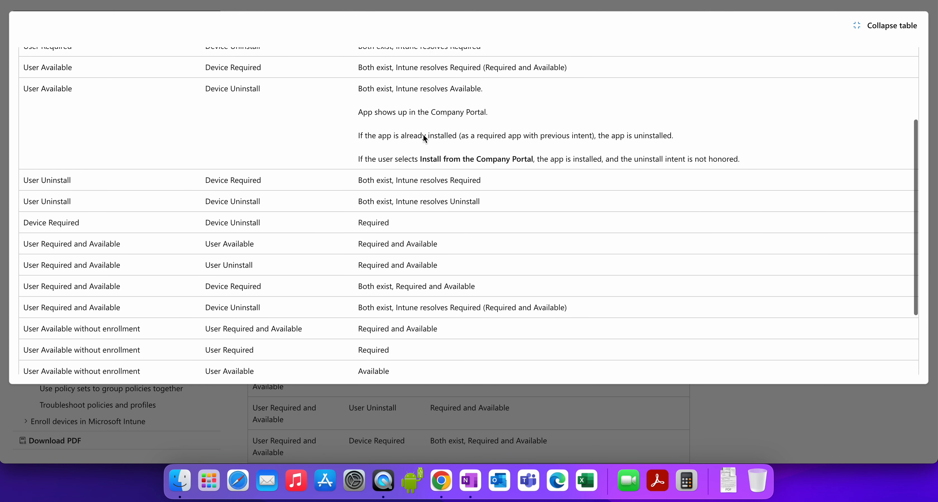
{"action": "scroll", "coordinate": [423, 134], "scroll_direction": "down", "scroll_amount": 4}
{"action": "scroll", "coordinate": [423, 135], "scroll_direction": "up", "scroll_amount": 10}
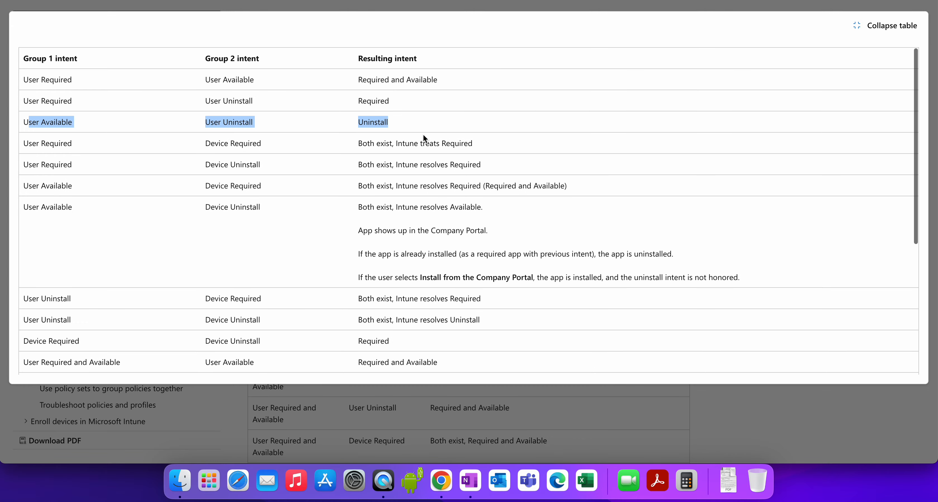
{"action": "left_click", "coordinate": [402, 127]}
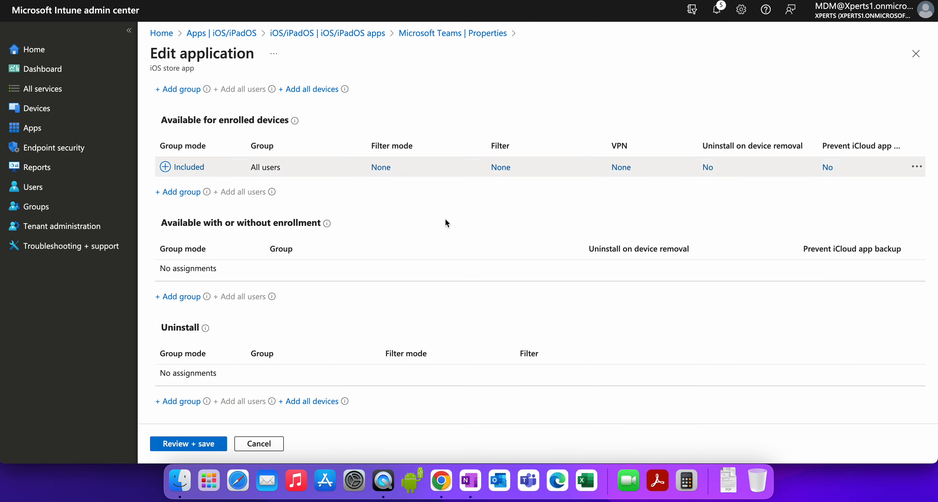
Return to Intune, add All devices under Uninstall, and save the Microsoft Teams assignments
{"action": "left_click", "coordinate": [318, 402]}
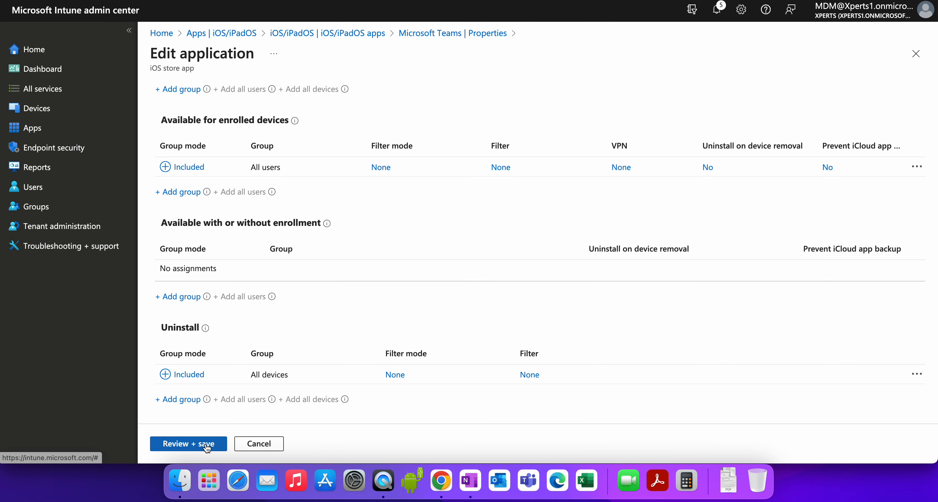
{"action": "left_click", "coordinate": [209, 444]}
{"action": "left_click", "coordinate": [186, 443]}
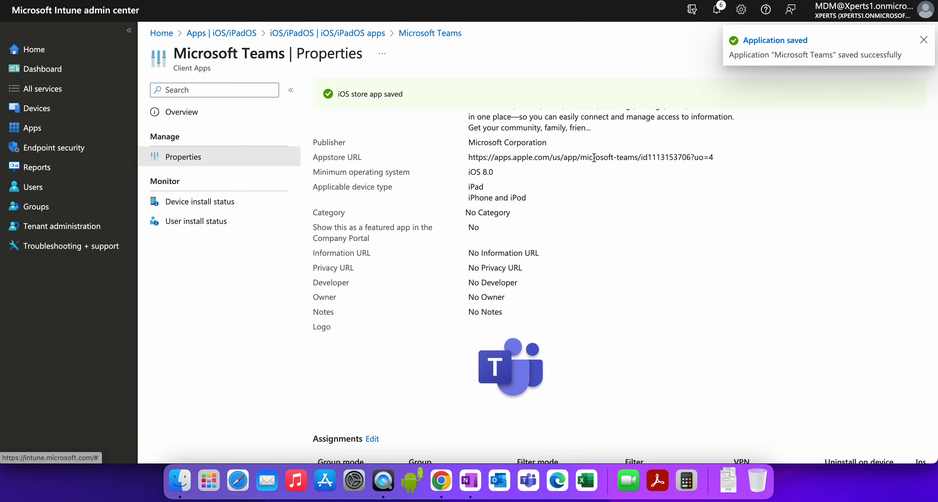
Review the saved group assignments and app information in the Microsoft Teams properties
{"action": "scroll", "coordinate": [713, 198], "scroll_direction": "down", "scroll_amount": 5}
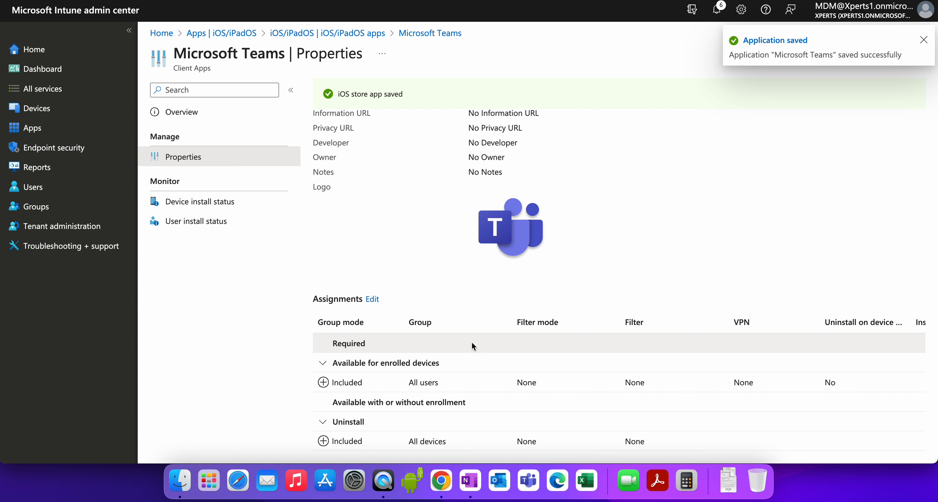
{"action": "left_click_drag", "start_coordinate": [405, 382], "coordinate": [490, 387]}
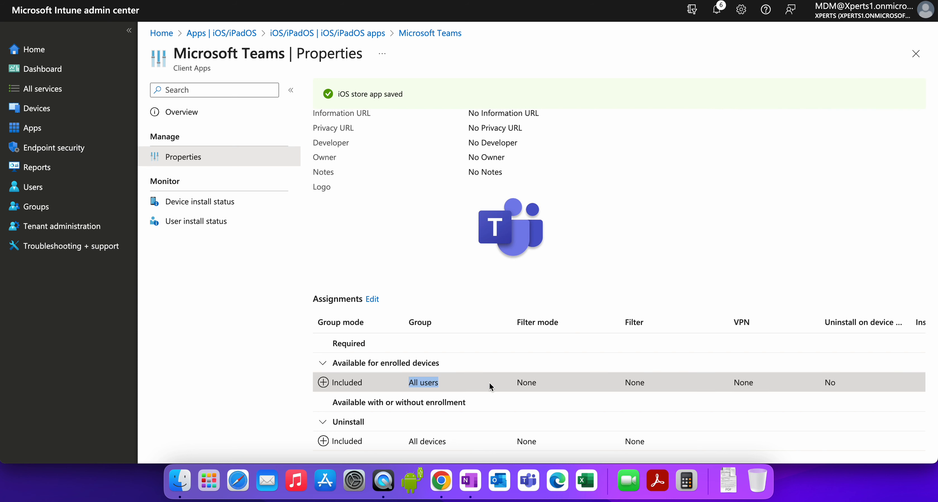
{"action": "left_click", "coordinate": [443, 387]}
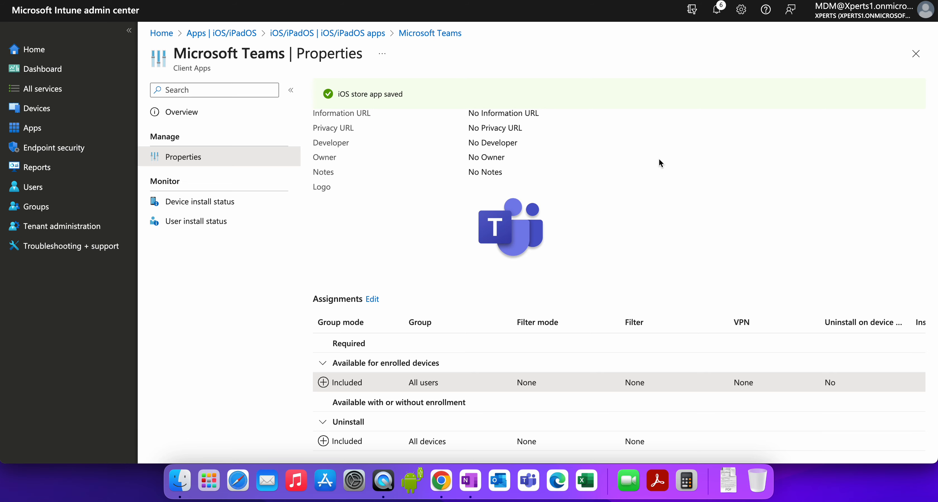
{"action": "scroll", "coordinate": [659, 159], "scroll_direction": "up", "scroll_amount": 10}
{"action": "scroll", "coordinate": [659, 159], "scroll_direction": "down", "scroll_amount": 10}
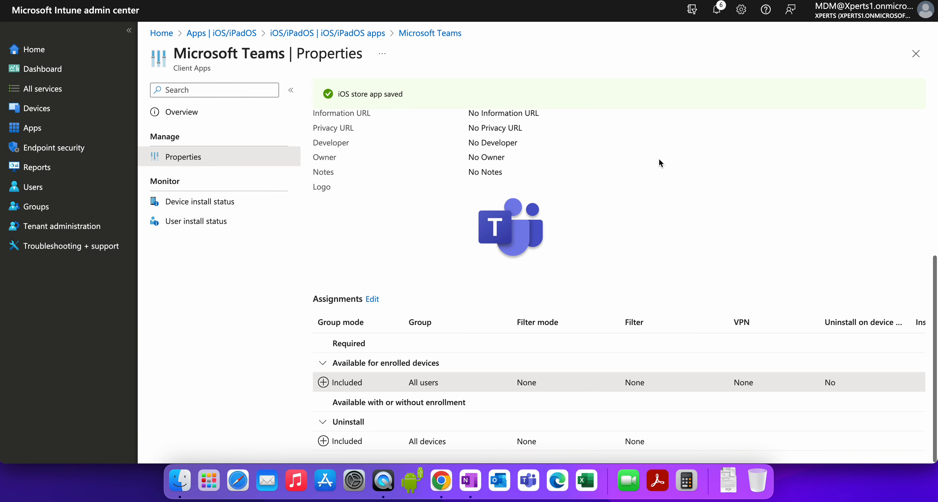
{"action": "scroll", "coordinate": [614, 228], "scroll_direction": "up", "scroll_amount": 10}
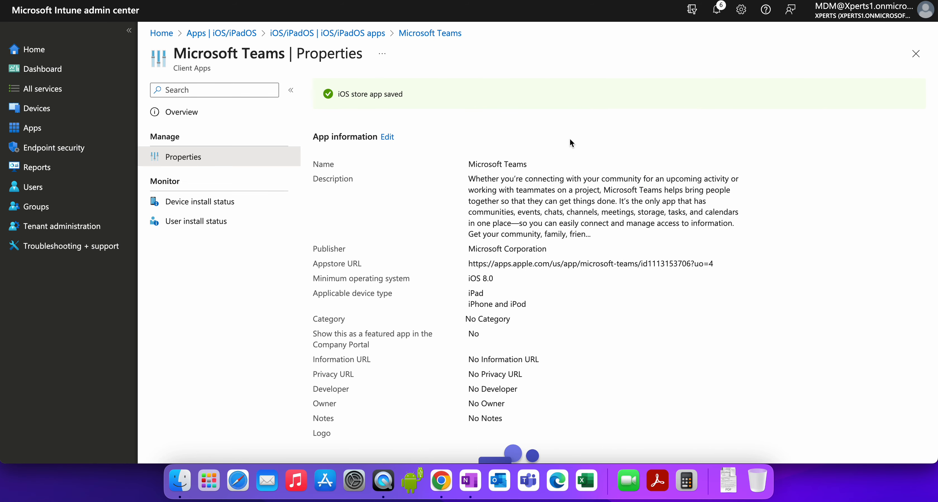
View the Microsoft Teams app overview and return to the iOS/iPadOS apps list
{"action": "left_click", "coordinate": [243, 114]}
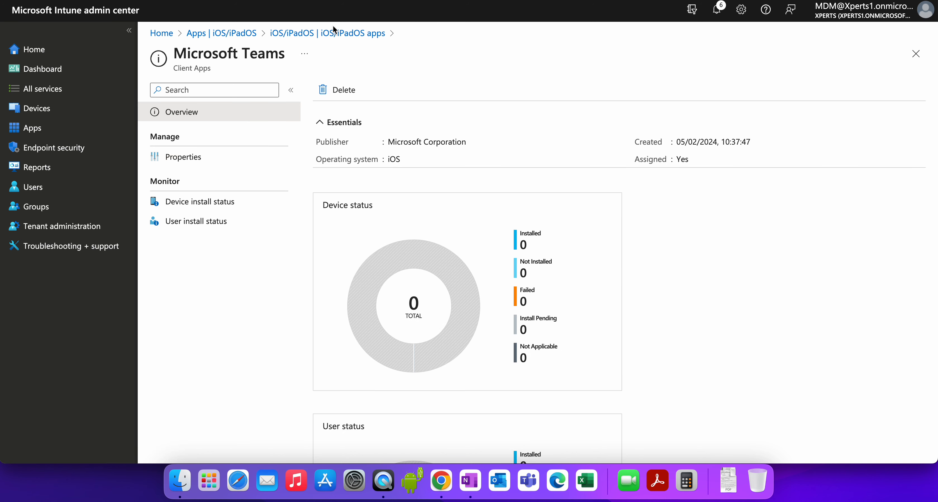
{"action": "left_click", "coordinate": [325, 32]}
{"action": "left_click", "coordinate": [381, 91]}
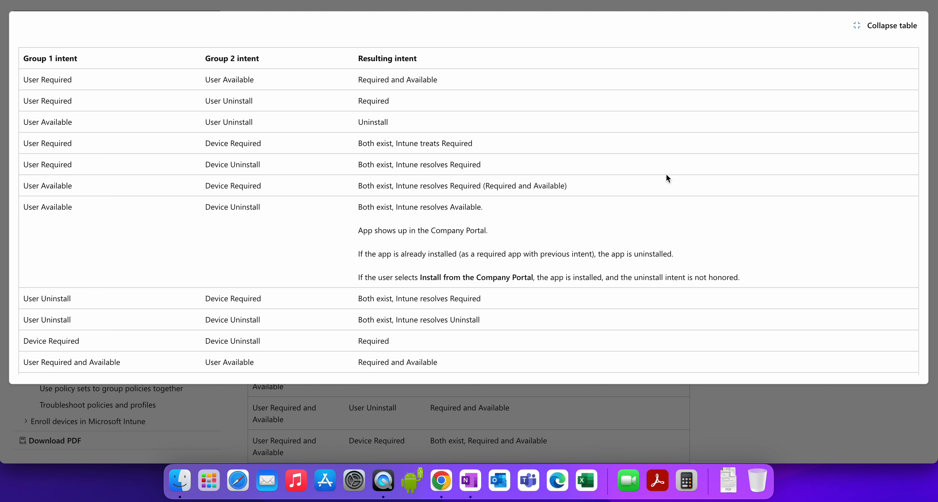
Switch to the Intune documentation, collapse the expanded table and view the section on how conflicts between app intents are resolved
{"action": "left_click", "coordinate": [744, 418]}
{"action": "scroll", "coordinate": [750, 251], "scroll_direction": "up", "scroll_amount": 3}
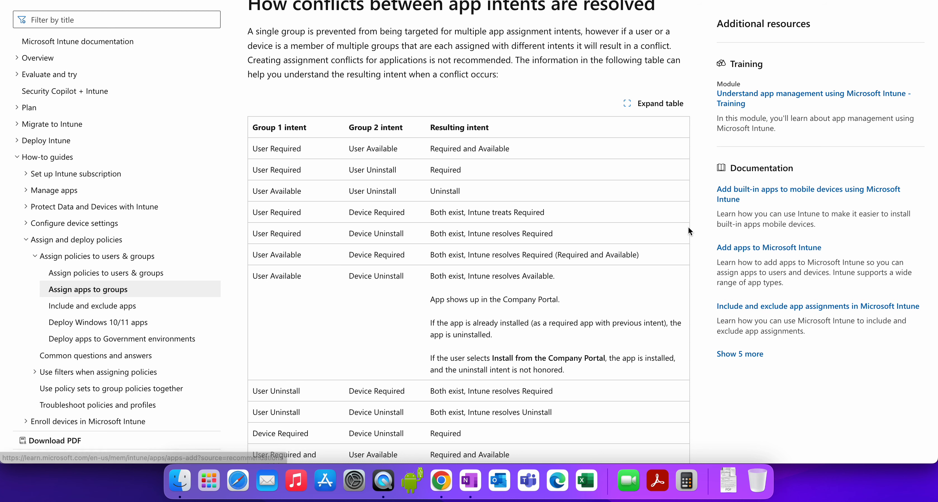
{"action": "scroll", "coordinate": [689, 228], "scroll_direction": "up", "scroll_amount": 1}
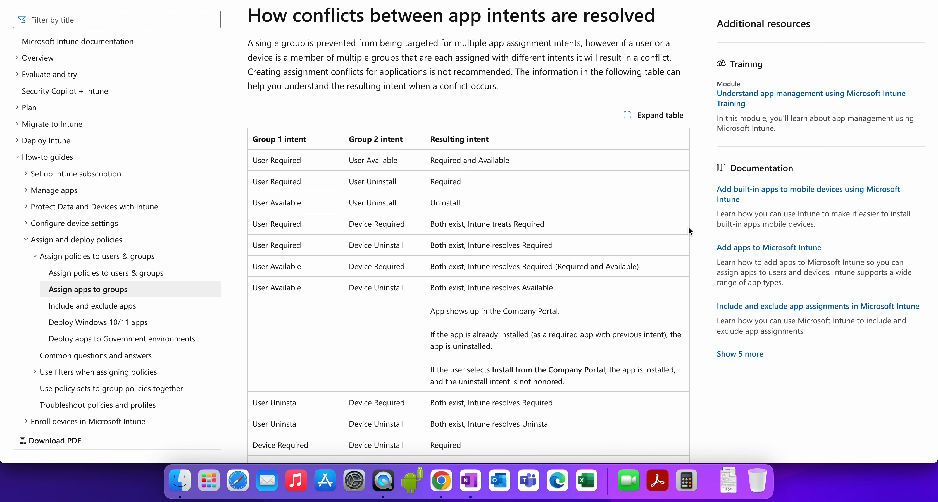